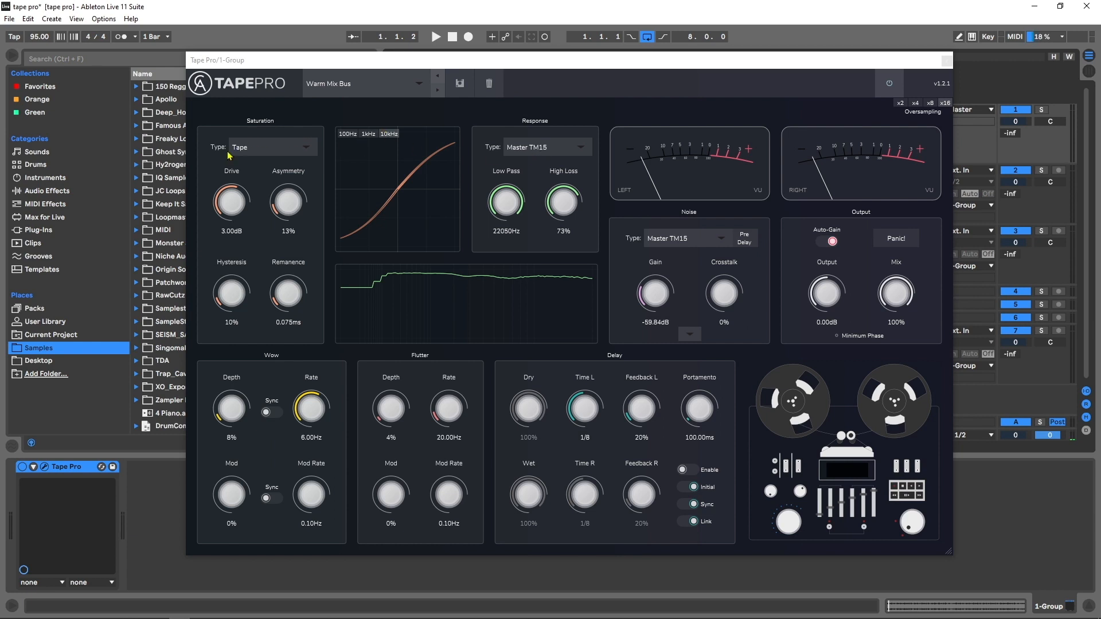
# Select the Tape saturation type and switch both the noise type and the response type to Off.
pyautogui.click(274, 151)
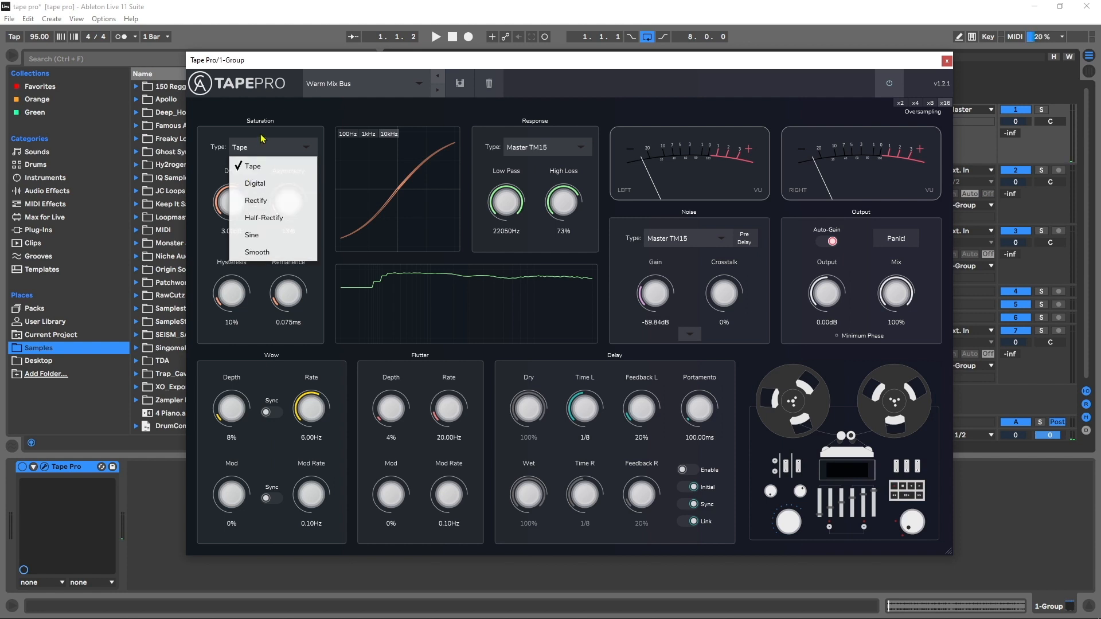
pyautogui.click(252, 166)
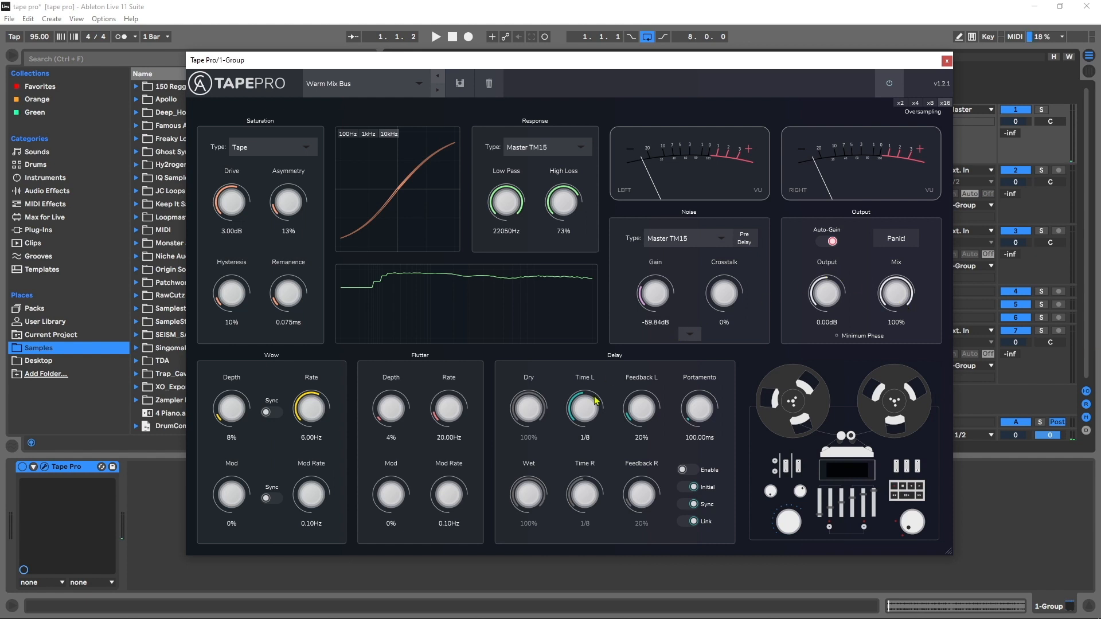
pyautogui.click(676, 238)
pyautogui.click(671, 257)
pyautogui.click(534, 147)
pyautogui.click(525, 185)
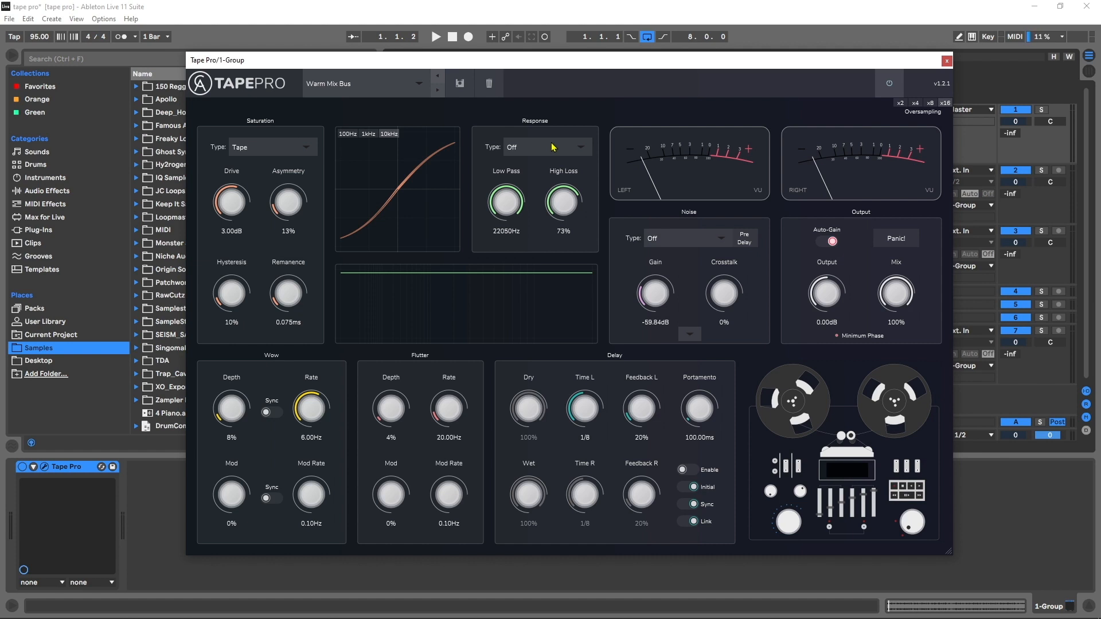
# Play the track with Tape saturation and try drive at 24 dB then 3.84 dB, asymmetry at 79% and hysteresis at 42%.
pyautogui.click(259, 152)
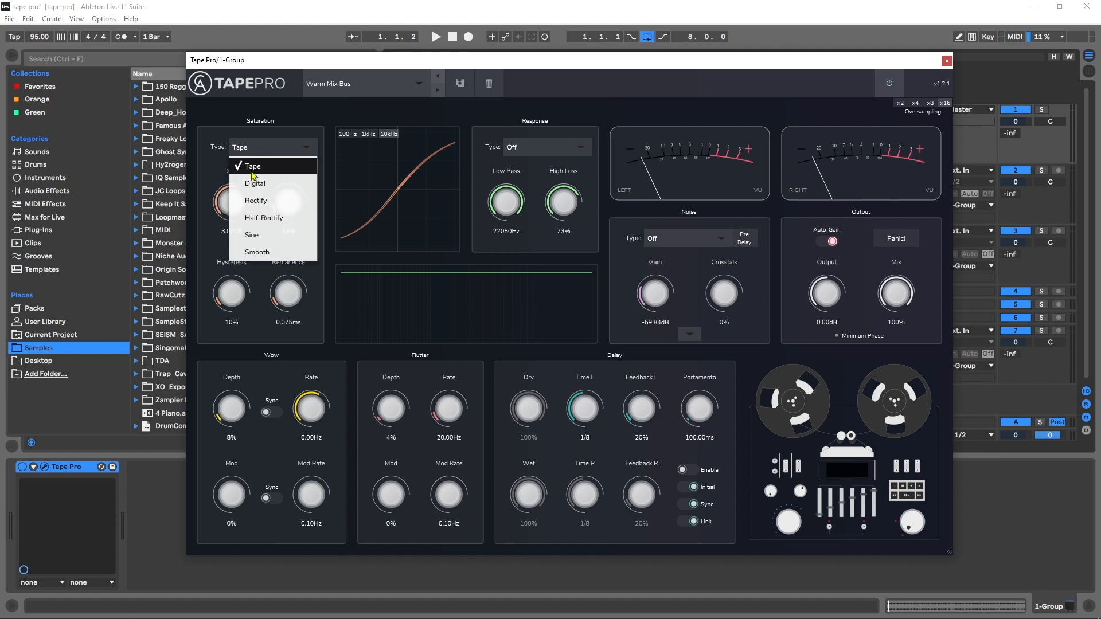
pyautogui.click(253, 170)
pyautogui.press('space')
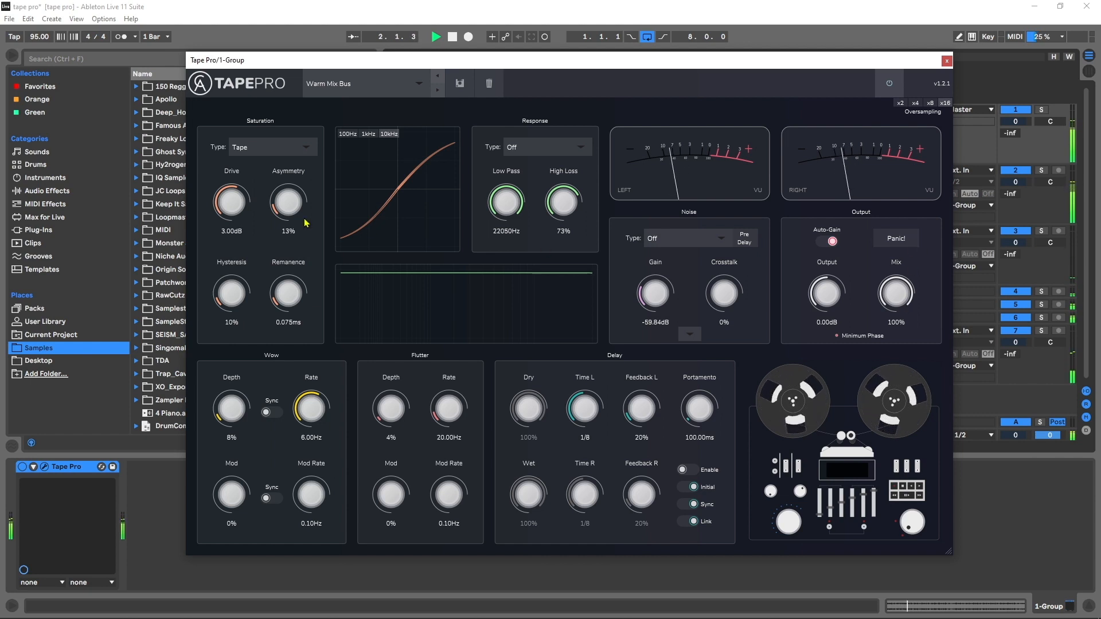
pyautogui.moveTo(231, 201); pyautogui.dragTo(252, 146)
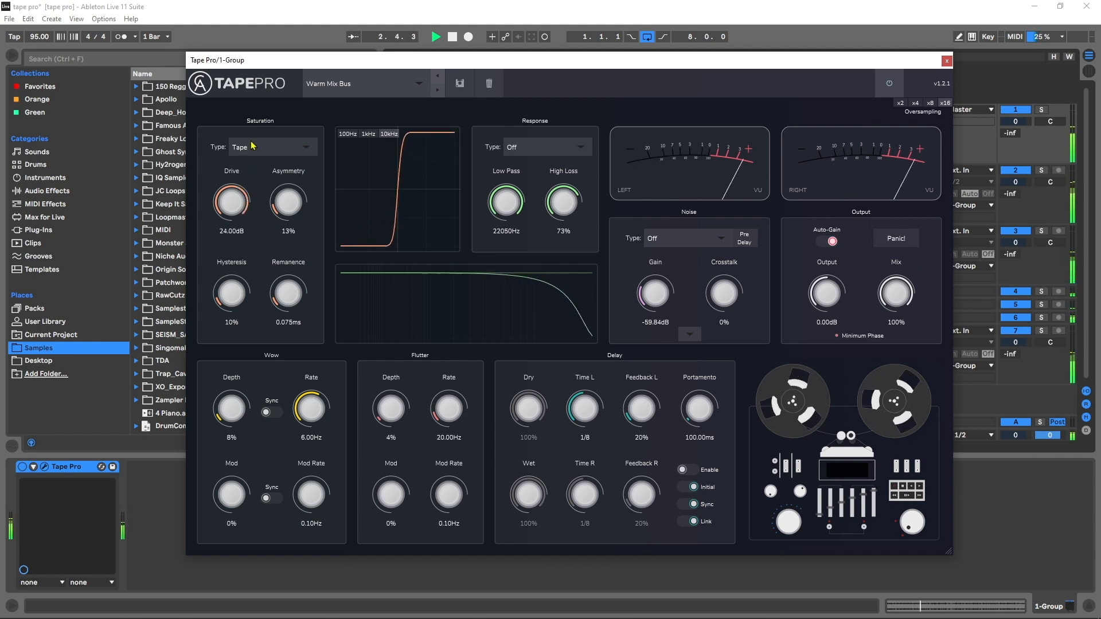
pyautogui.moveTo(292, 202); pyautogui.dragTo(307, 146)
pyautogui.moveTo(231, 290)
pyautogui.mouseDown()
pyautogui.moveTo(241, 258)
pyautogui.moveTo(237, 280)
pyautogui.moveTo(301, 263)
pyautogui.moveTo(315, 222)
pyautogui.moveTo(291, 295)
pyautogui.moveTo(240, 311)
pyautogui.moveTo(240, 252)
pyautogui.moveTo(228, 277)
pyautogui.mouseUp()
pyautogui.moveTo(231, 201); pyautogui.dragTo(226, 223)
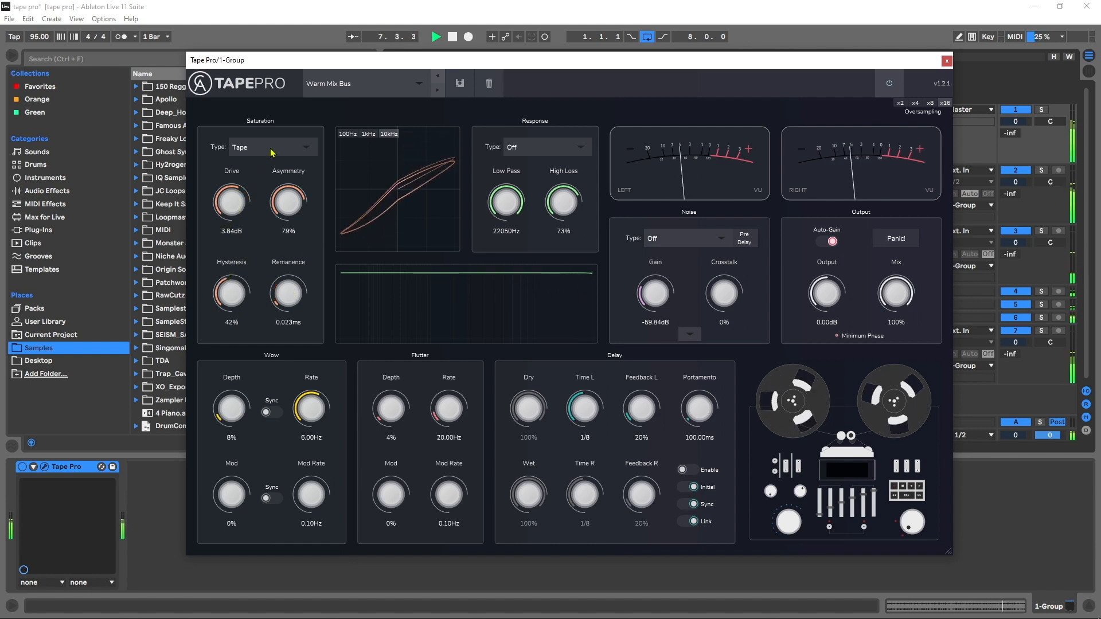
pyautogui.press('space')
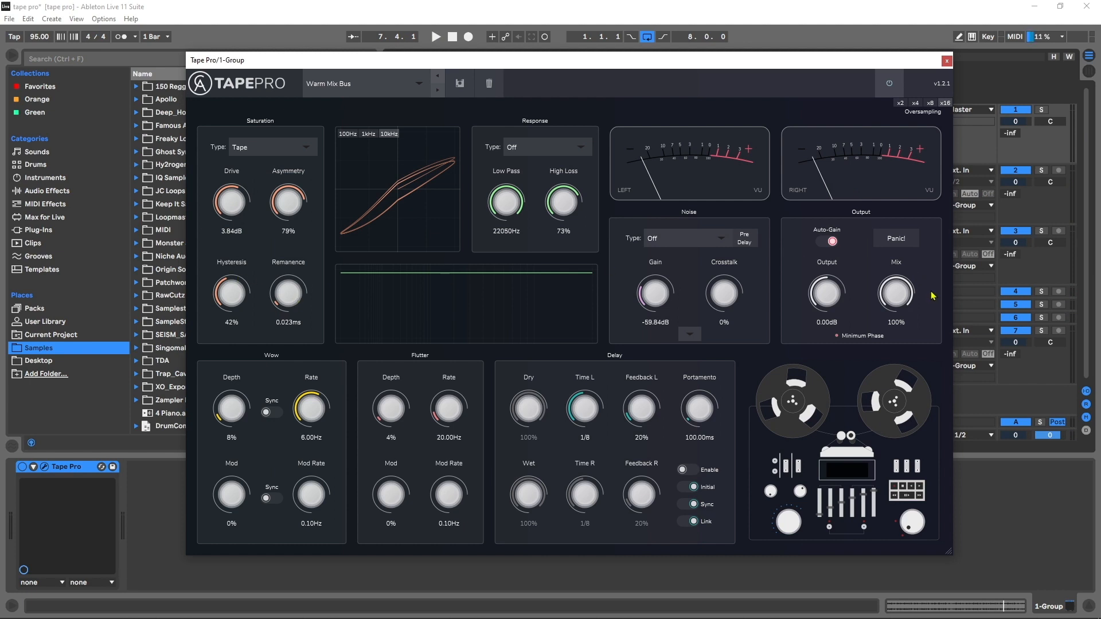
# Look through the available saturation and response types, stepping the saturation type away from Tape and back to it.
pyautogui.moveTo(918, 287)
pyautogui.click(255, 147)
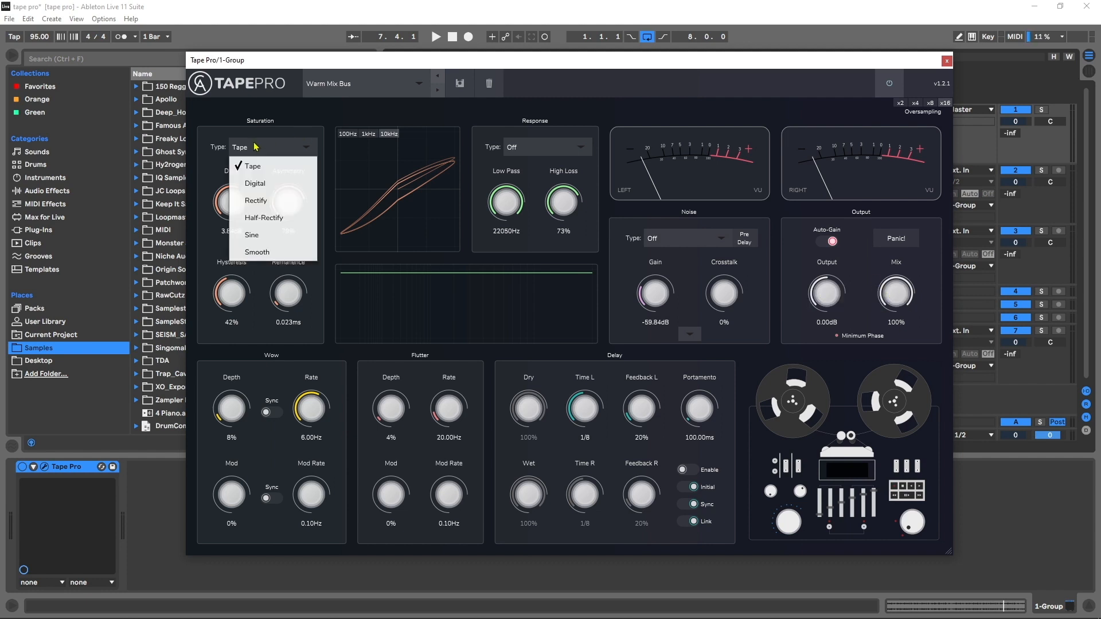
pyautogui.click(275, 164)
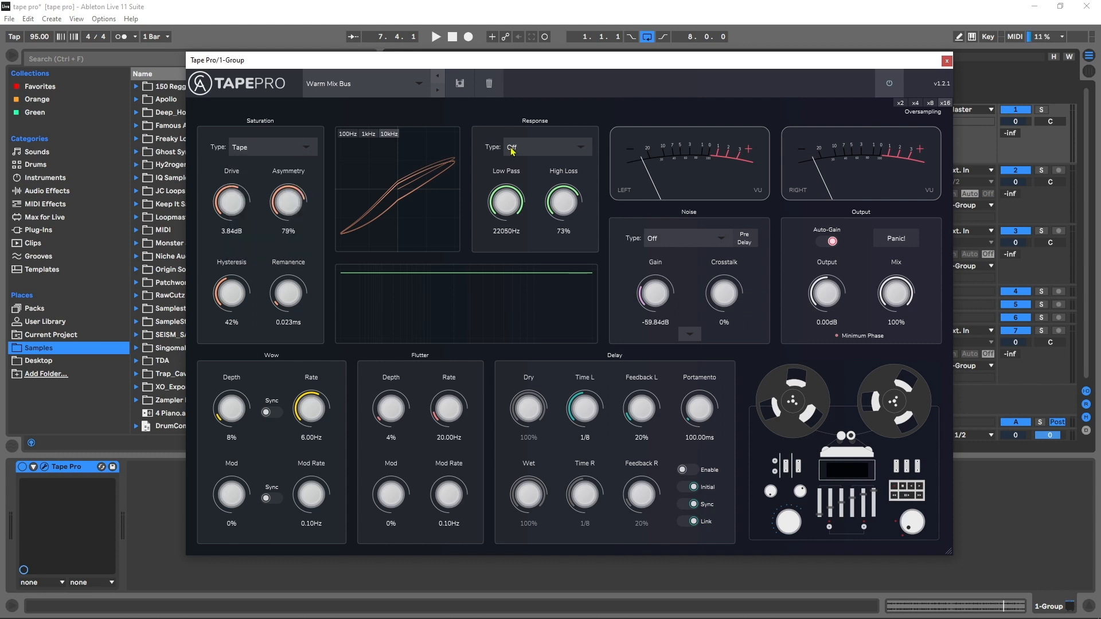
pyautogui.click(512, 149)
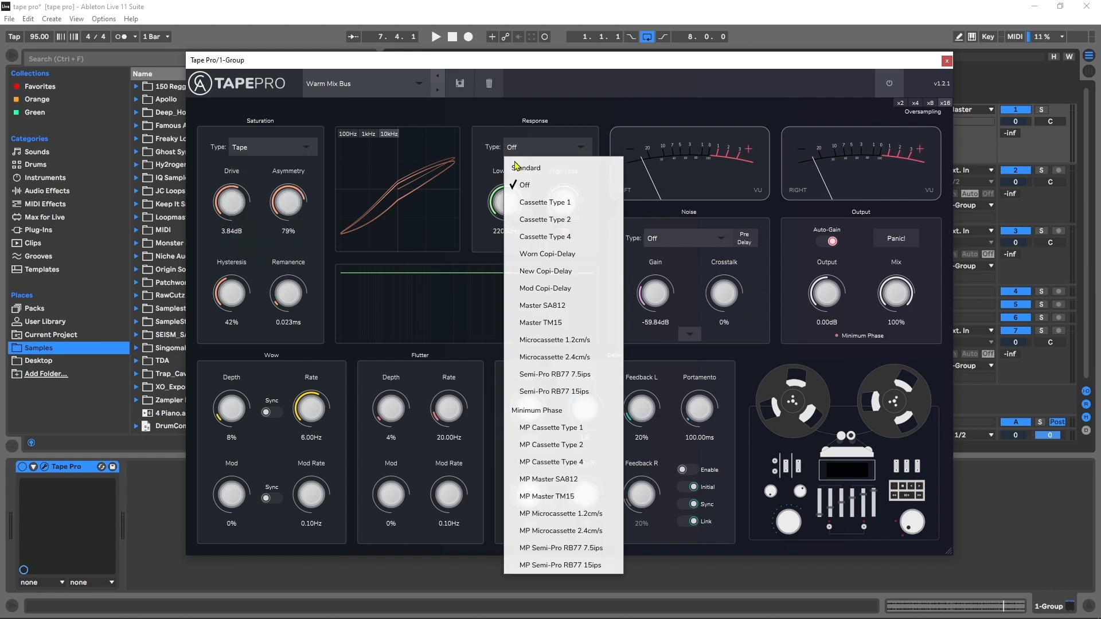
pyautogui.click(583, 146)
pyautogui.click(248, 147)
pyautogui.click(250, 167)
pyautogui.press('Down')
pyautogui.press('Down')
pyautogui.press('Down')
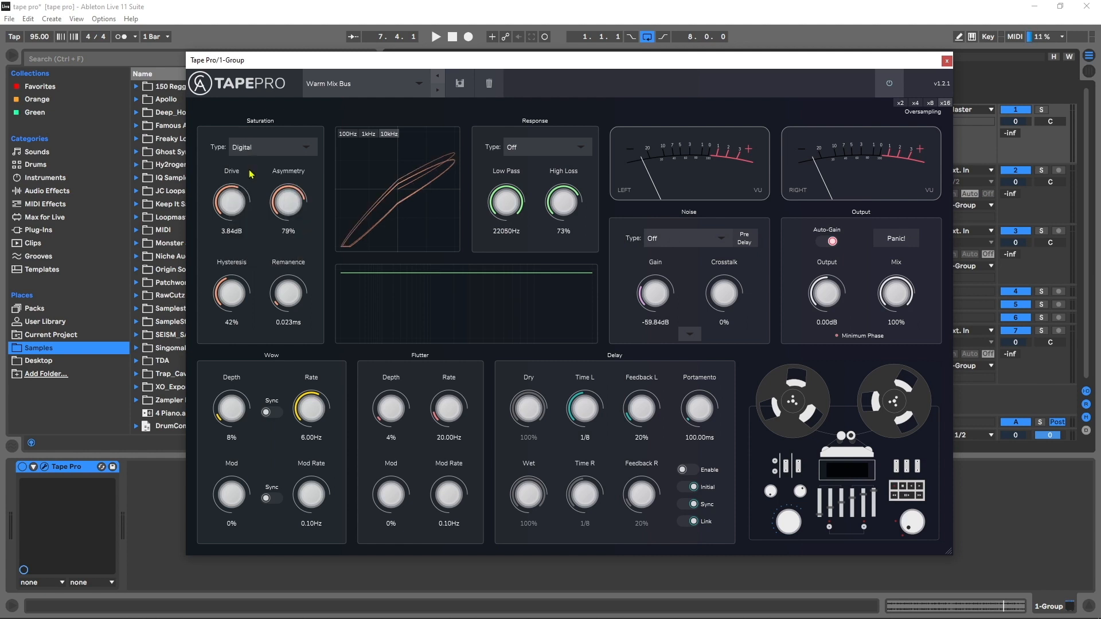
pyautogui.press('Up')
pyautogui.press('Up')
pyautogui.press('Up')
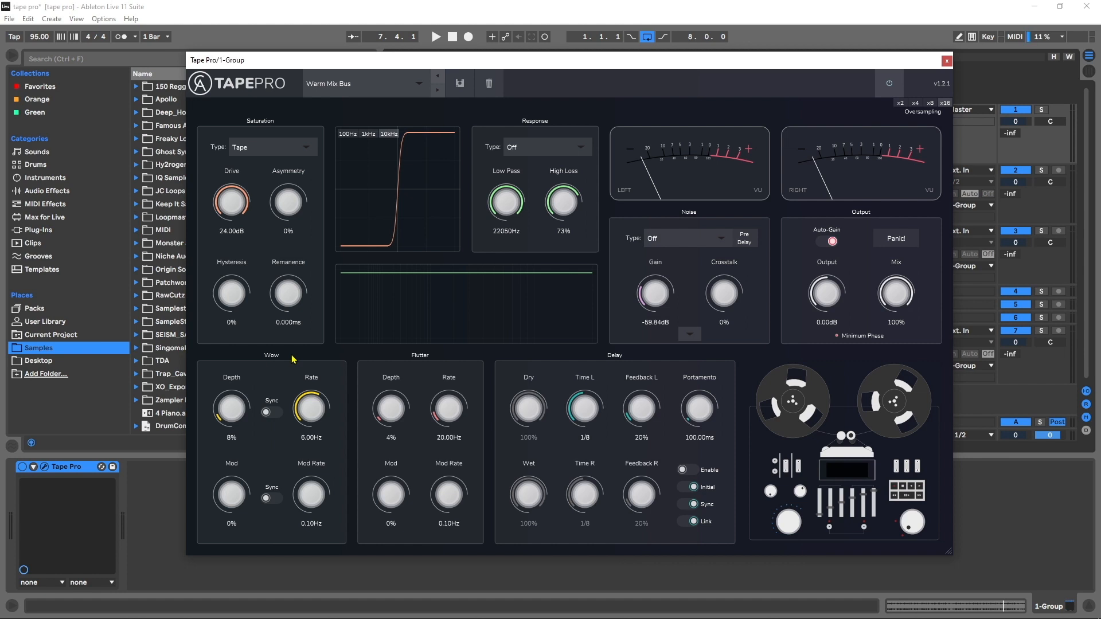
# Play the track and audition the Digital, Rectify, Half-Rectify, Sine and Smooth saturation types in turn, ending with playback stopped.
pyautogui.press('space')
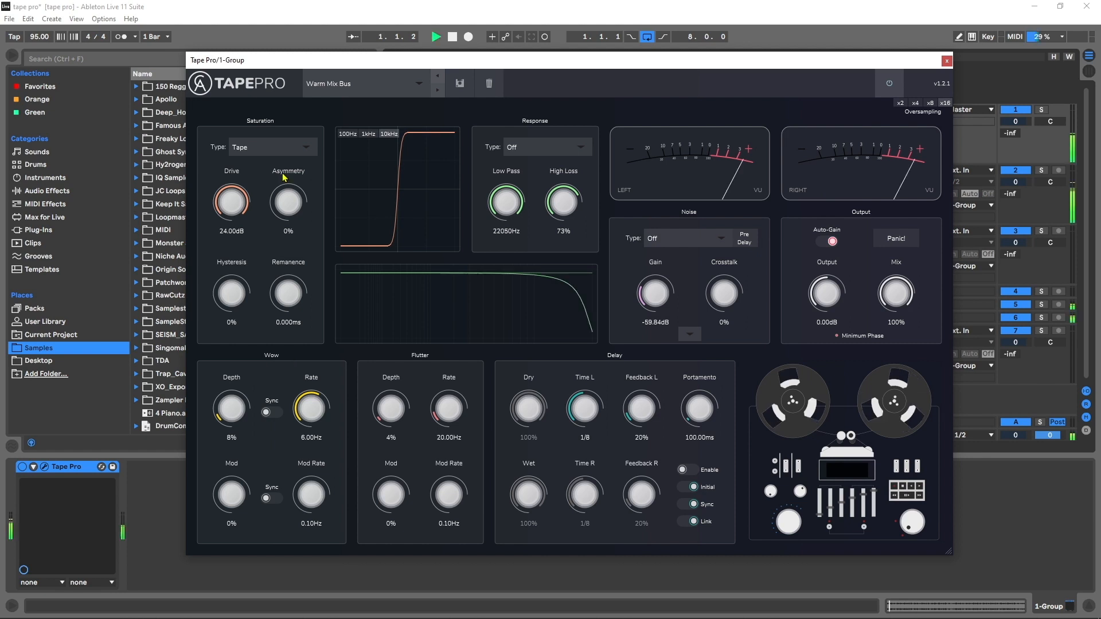
pyautogui.click(289, 152)
pyautogui.click(281, 183)
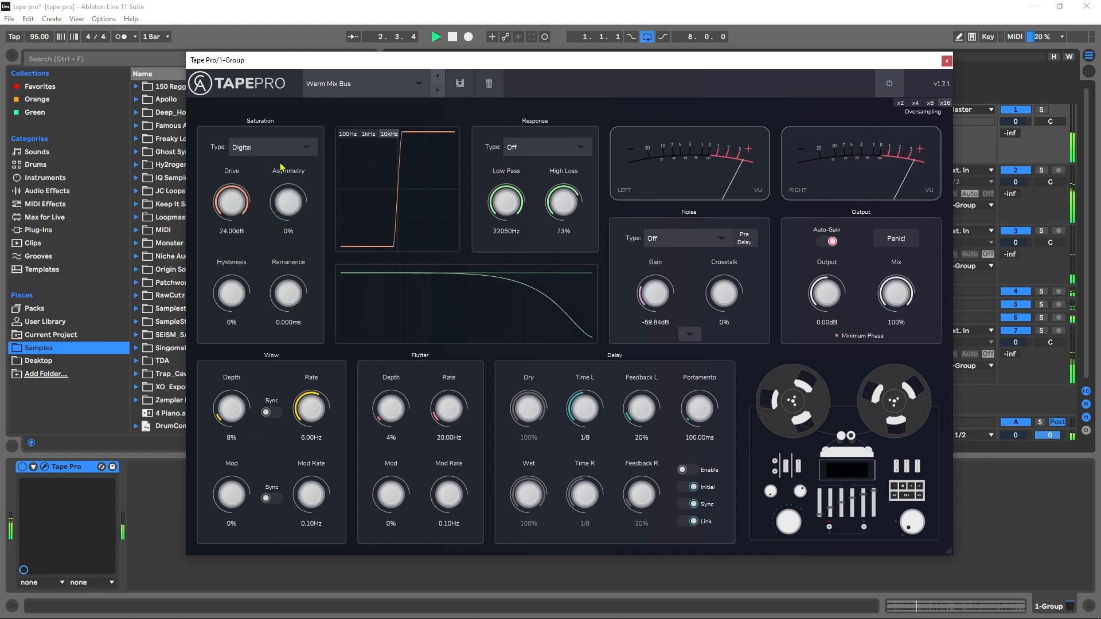
pyautogui.press('Down')
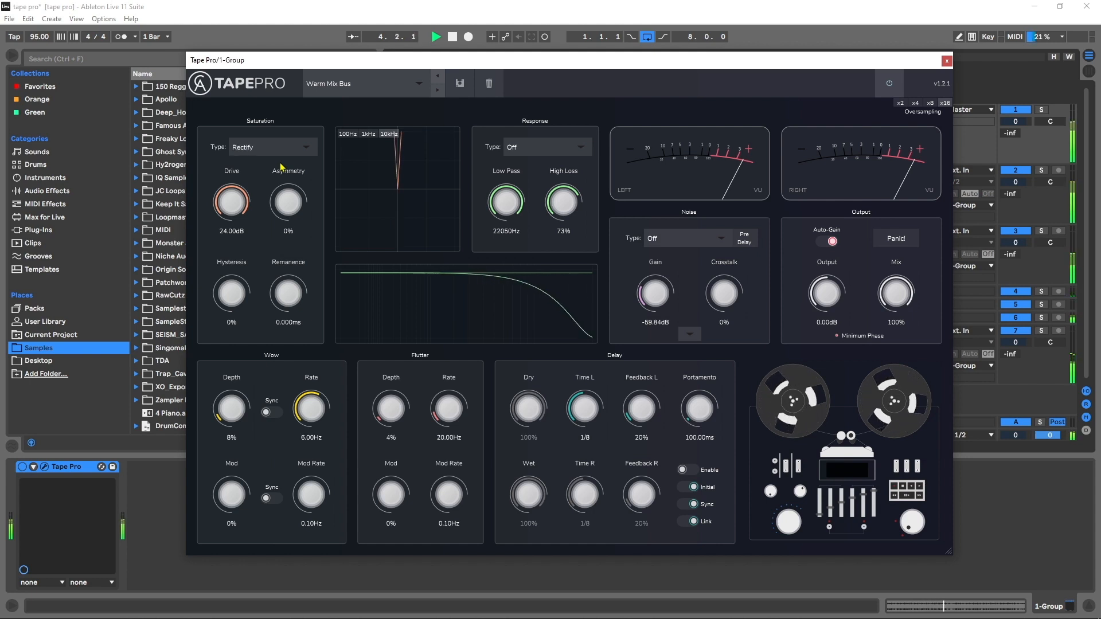
pyautogui.press('Down')
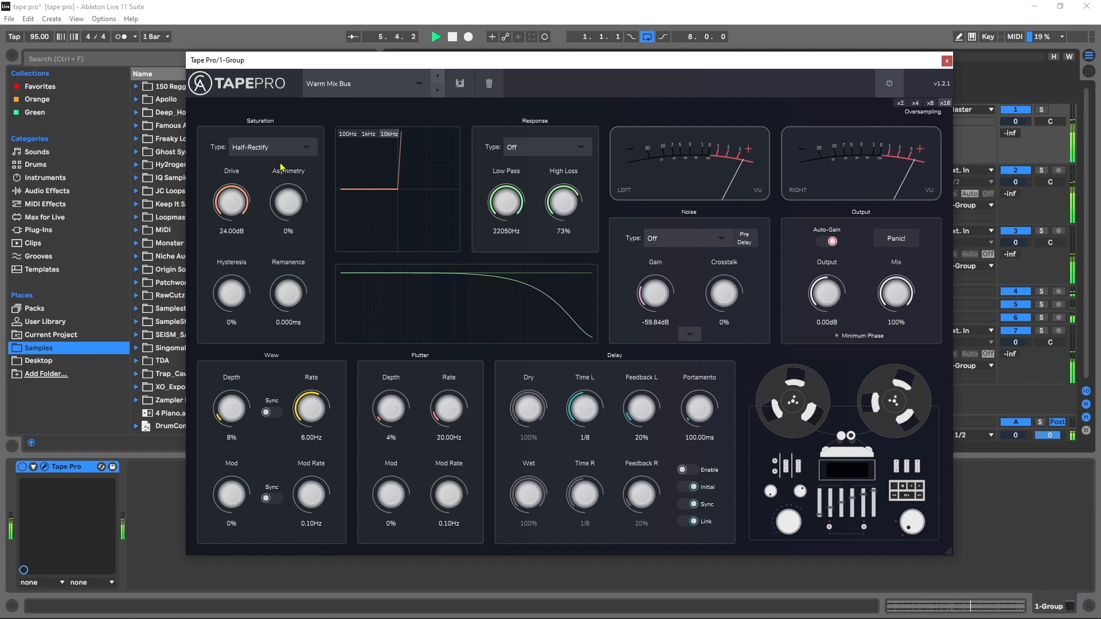
pyautogui.press('Down')
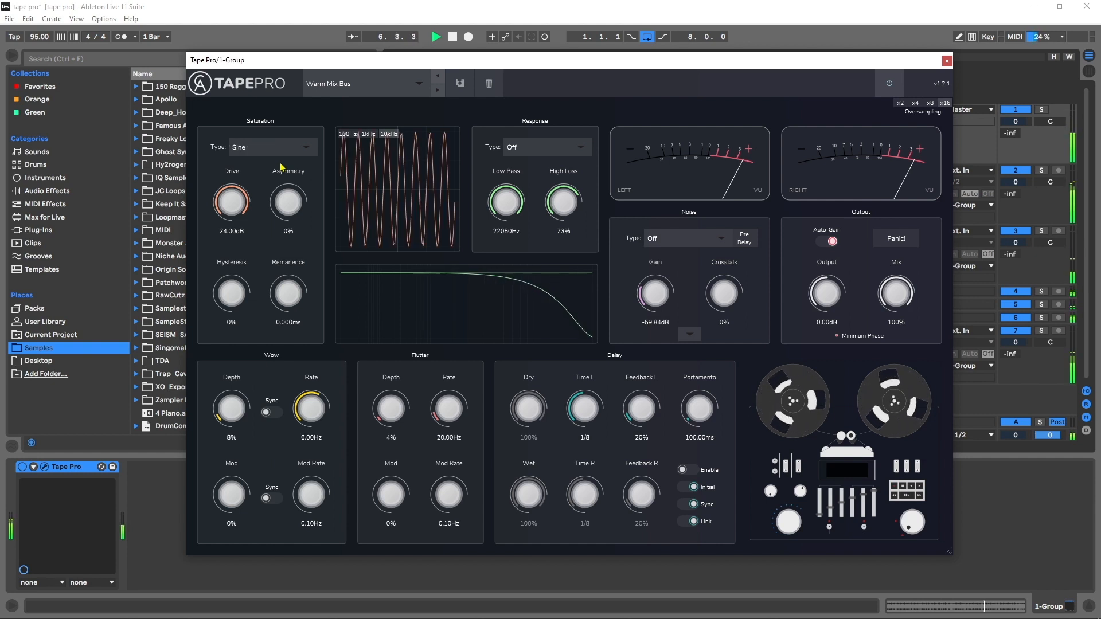
pyautogui.press('Down')
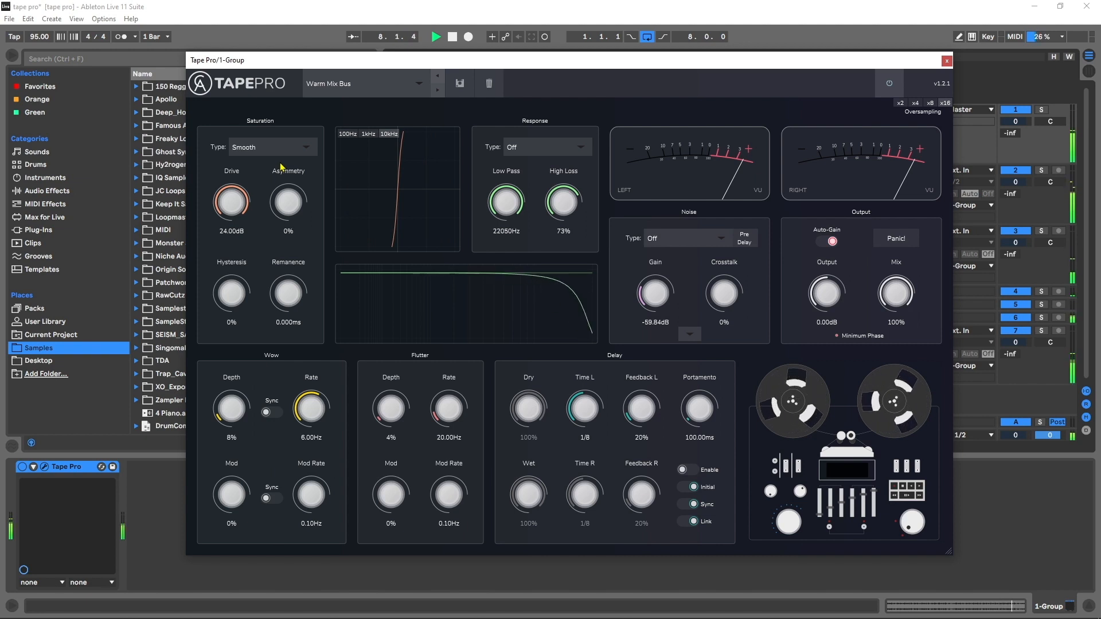
pyautogui.press('space')
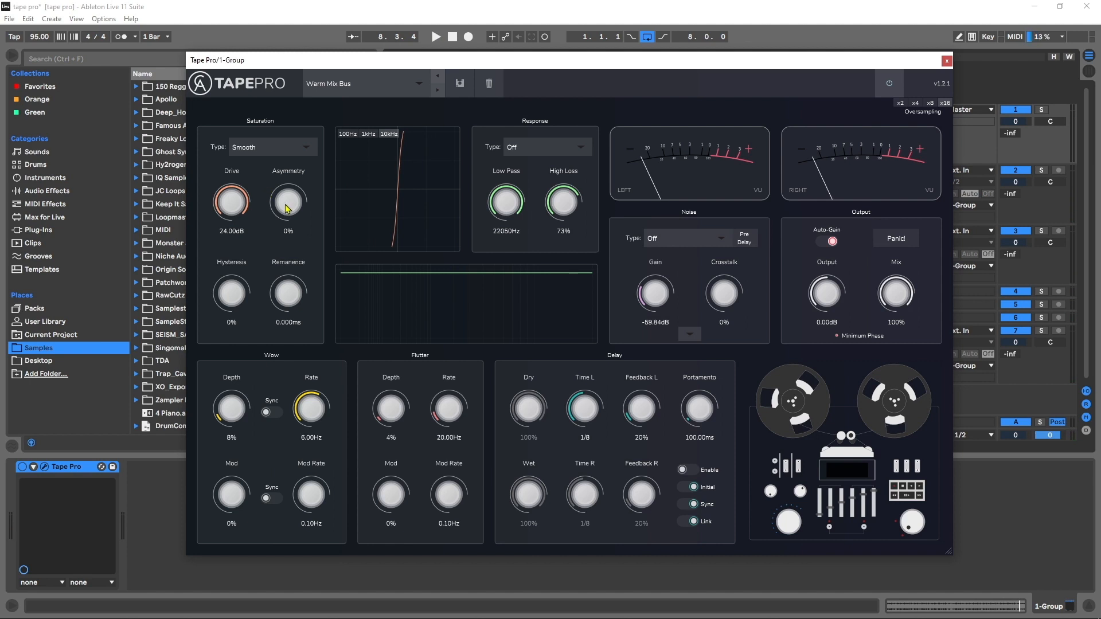
# Return saturation to Tape and, during playback, set drive to about 8.64 dB, asymmetry to 11% and hysteresis to 9%.
pyautogui.moveTo(234, 202); pyautogui.dragTo(227, 264)
pyautogui.click(272, 148)
pyautogui.click(279, 171)
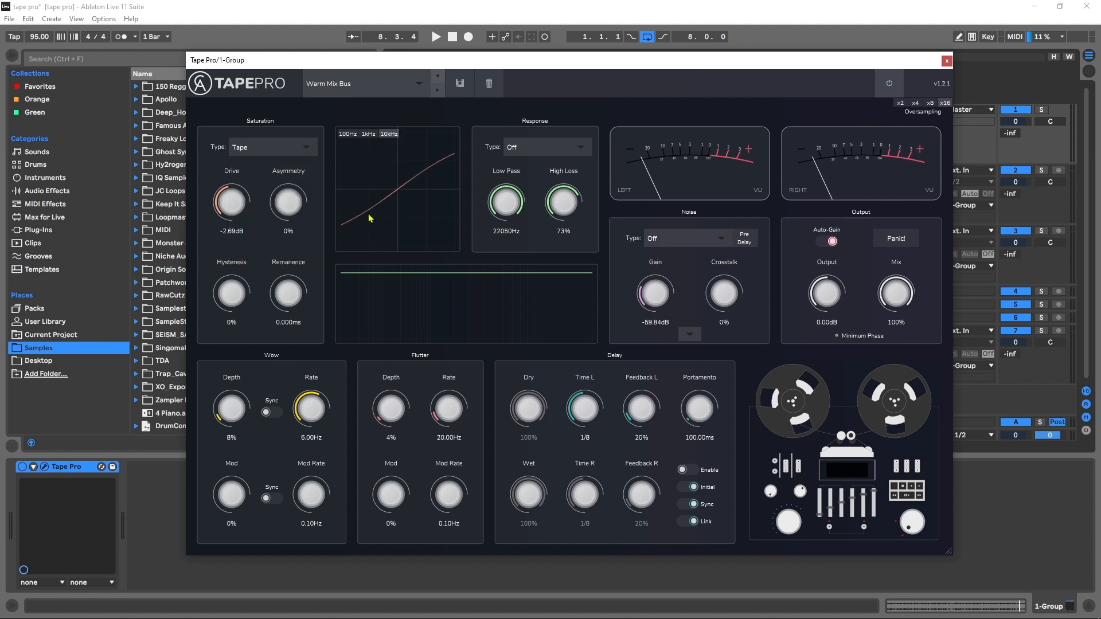
pyautogui.press('space')
pyautogui.moveTo(263, 149); pyautogui.dragTo(293, 202)
pyautogui.moveTo(241, 287); pyautogui.dragTo(242, 278)
pyautogui.press('space')
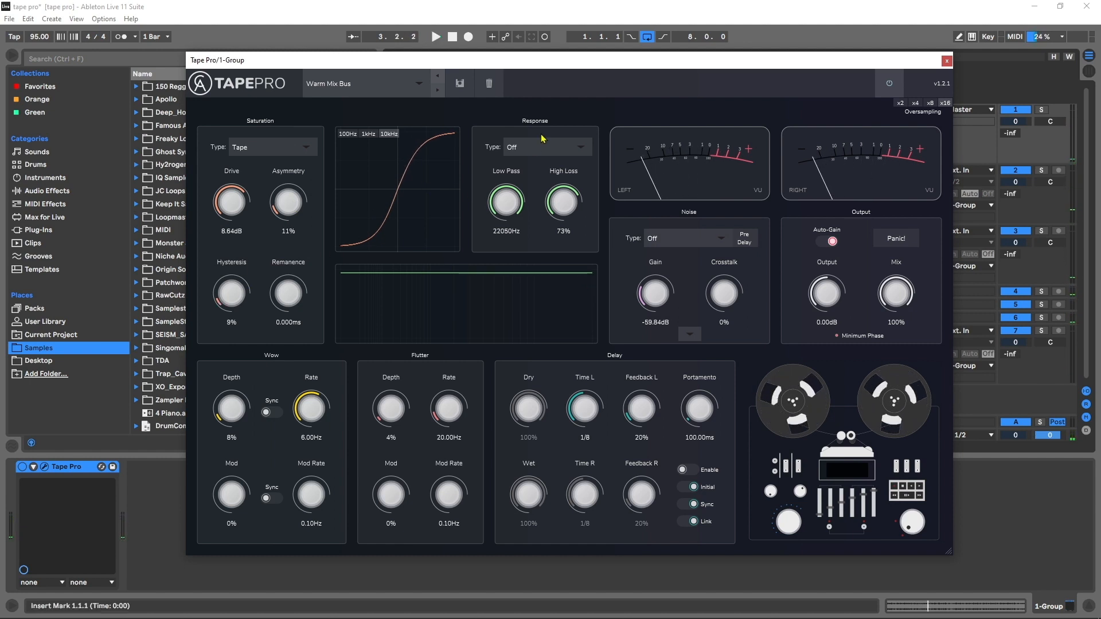
# Set the response type to Cassette Type 1 and lower High Loss to 0%.
pyautogui.click(523, 148)
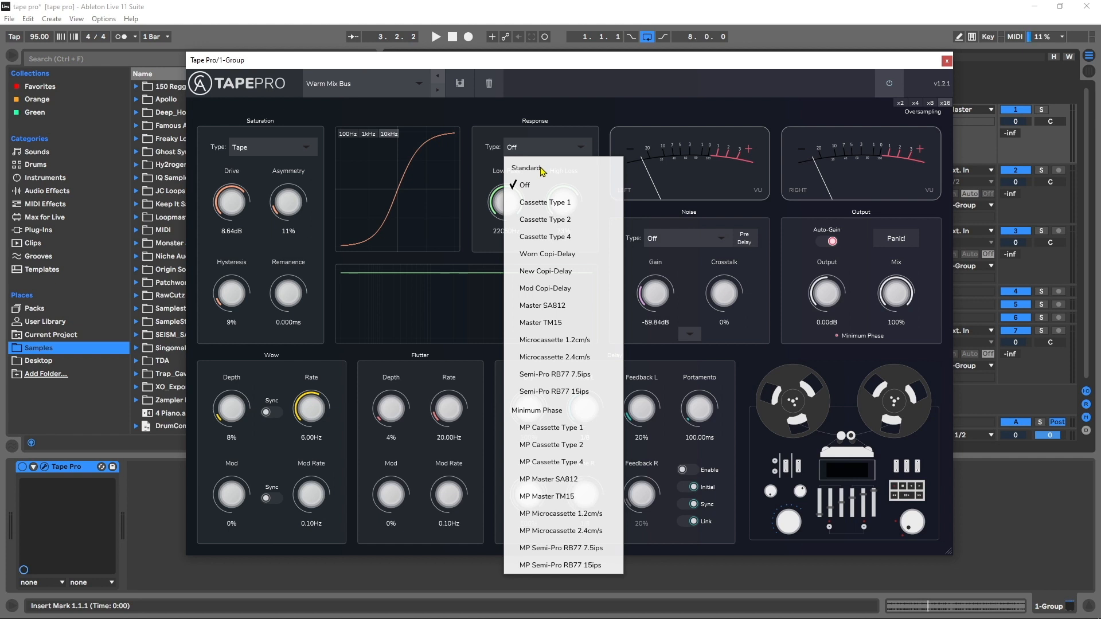
pyautogui.click(534, 207)
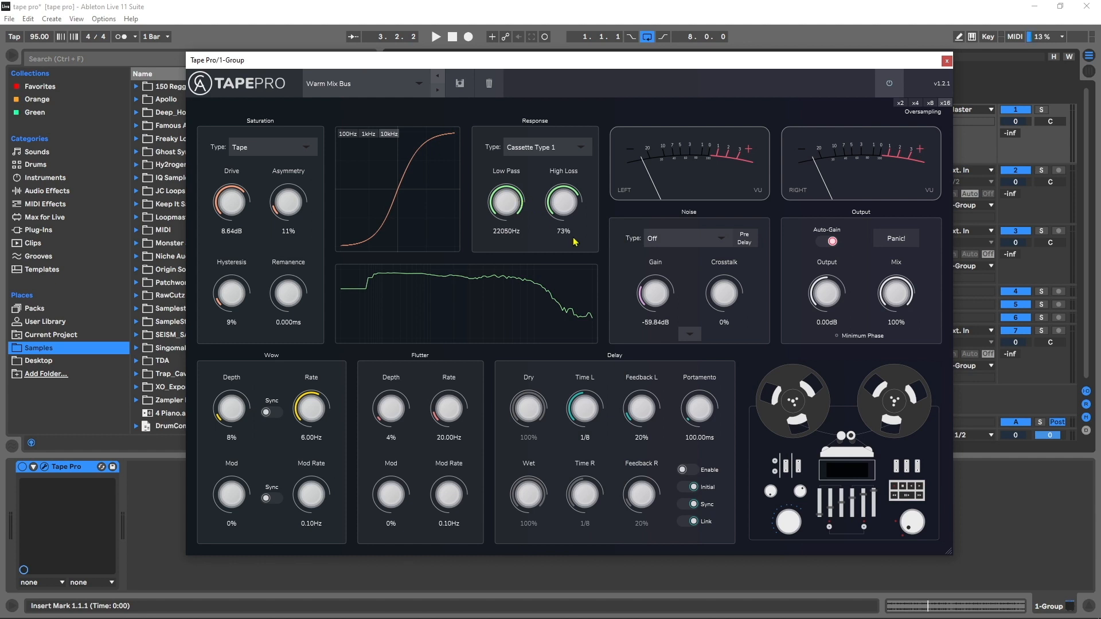
pyautogui.moveTo(559, 206); pyautogui.dragTo(562, 317)
# Play the track while auditioning the response types one by one from Off to MP Cassette Type 1, and stop playback there.
pyautogui.click(566, 156)
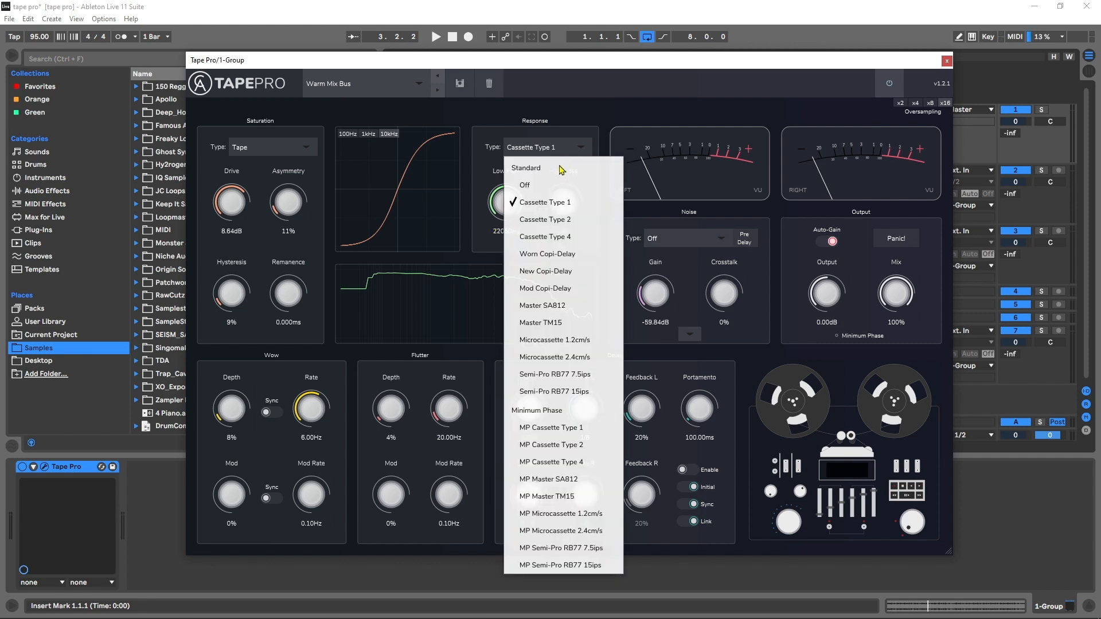
pyautogui.click(555, 182)
pyautogui.press('space')
pyautogui.hotkey('ctrl', 'z')
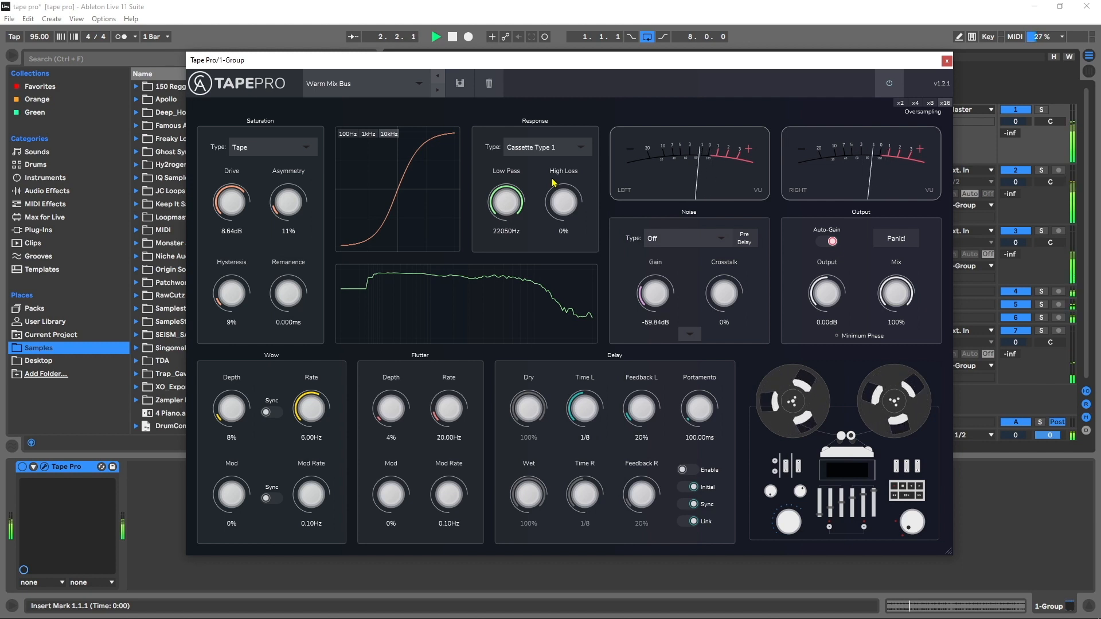
pyautogui.press('Down')
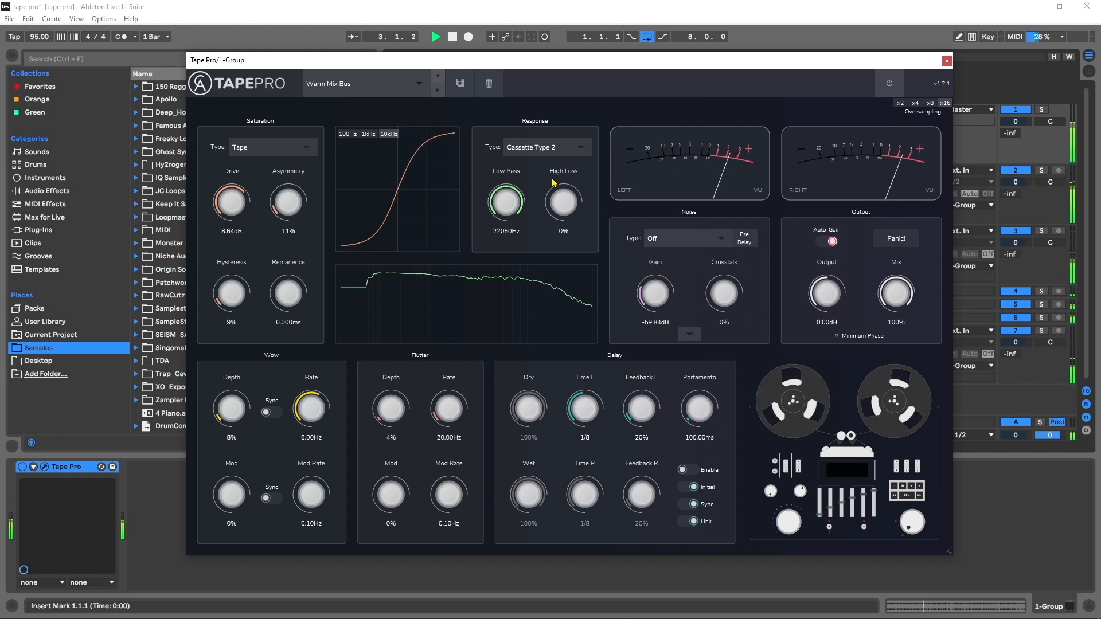
pyautogui.press('Down')
pyautogui.press('Down')
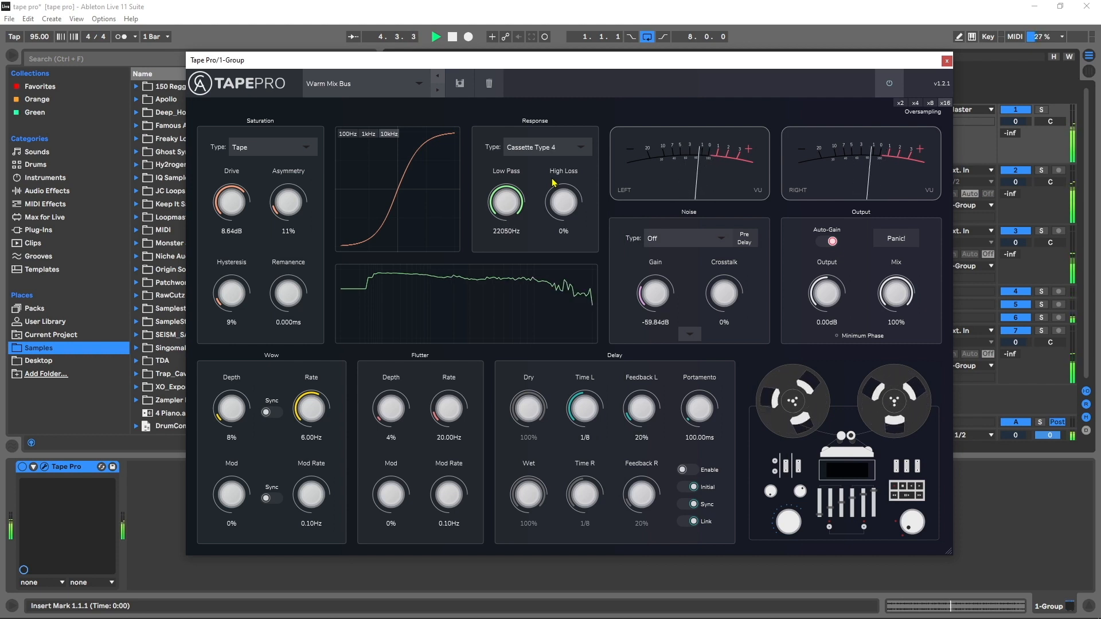
pyautogui.press('Down')
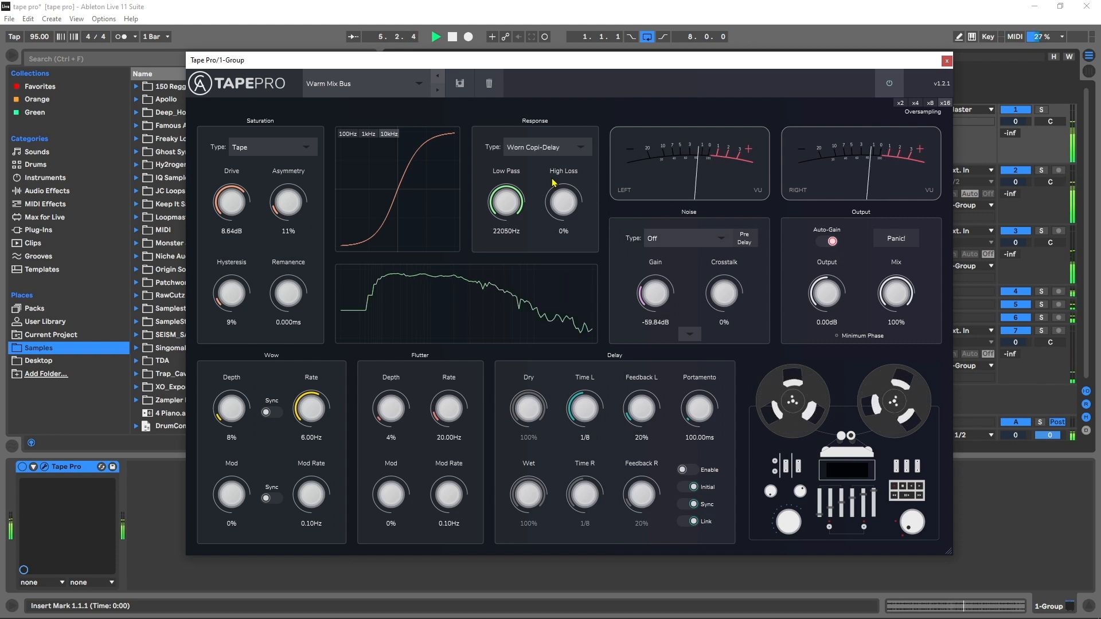
pyautogui.press('Down')
pyautogui.press('Down')
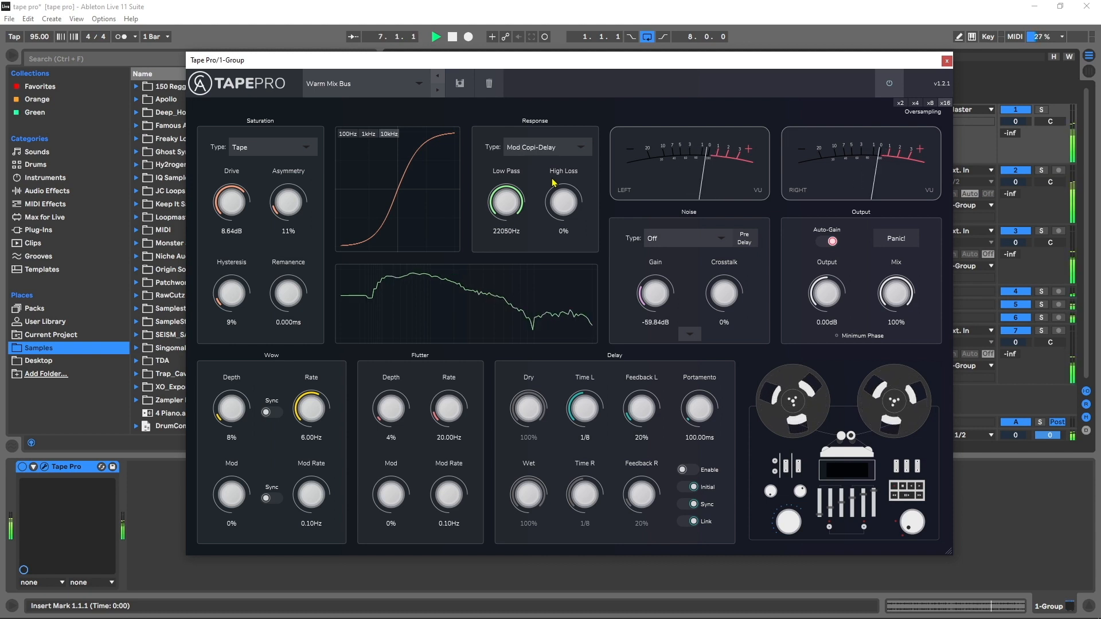
pyautogui.press('Down')
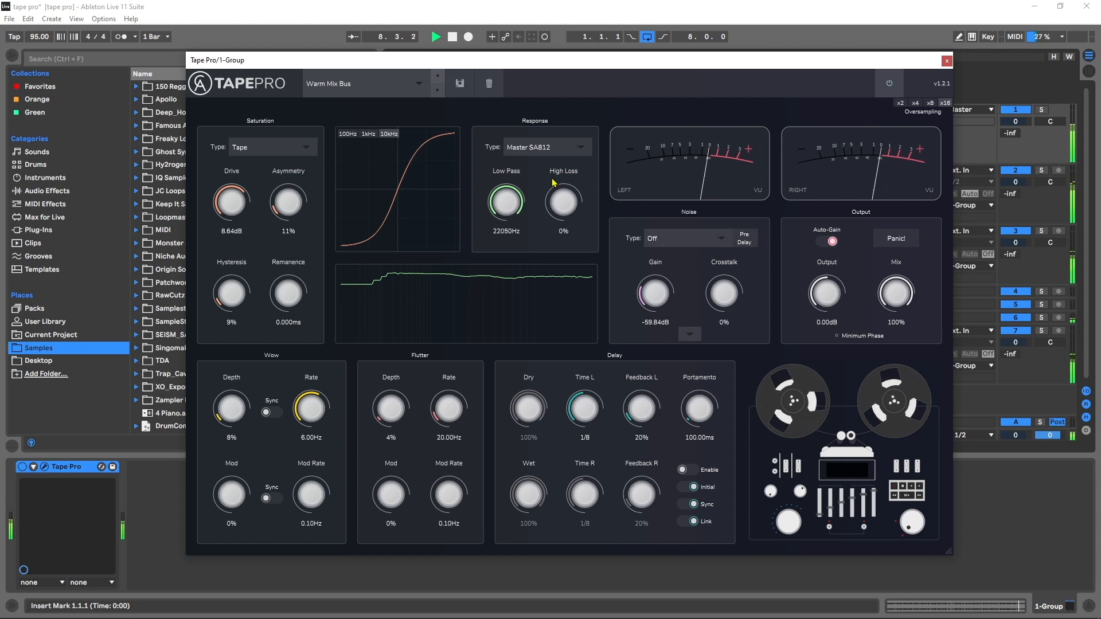
pyautogui.press('Down')
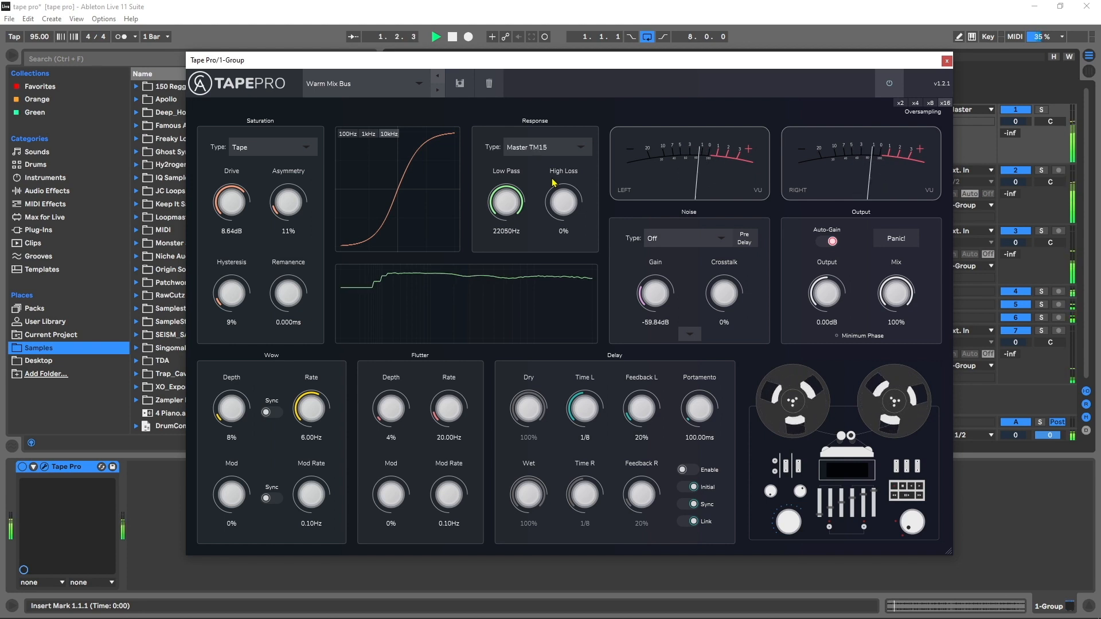
pyautogui.press('Down')
pyautogui.press('Down')
pyautogui.press('Down')
pyautogui.press('Down')
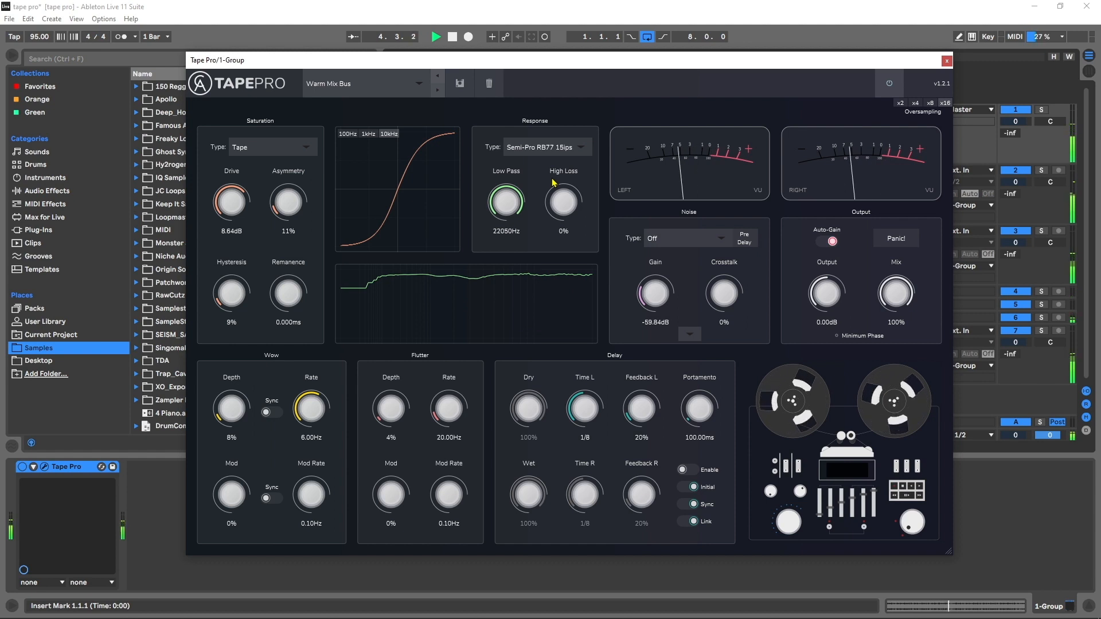
pyautogui.press('Down')
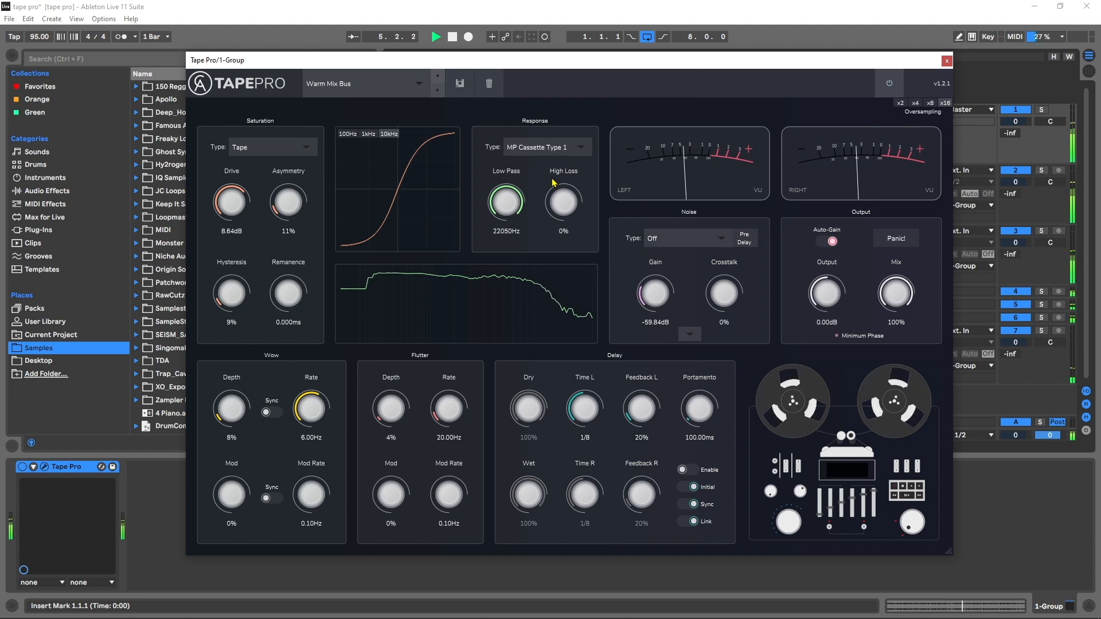
pyautogui.press('space')
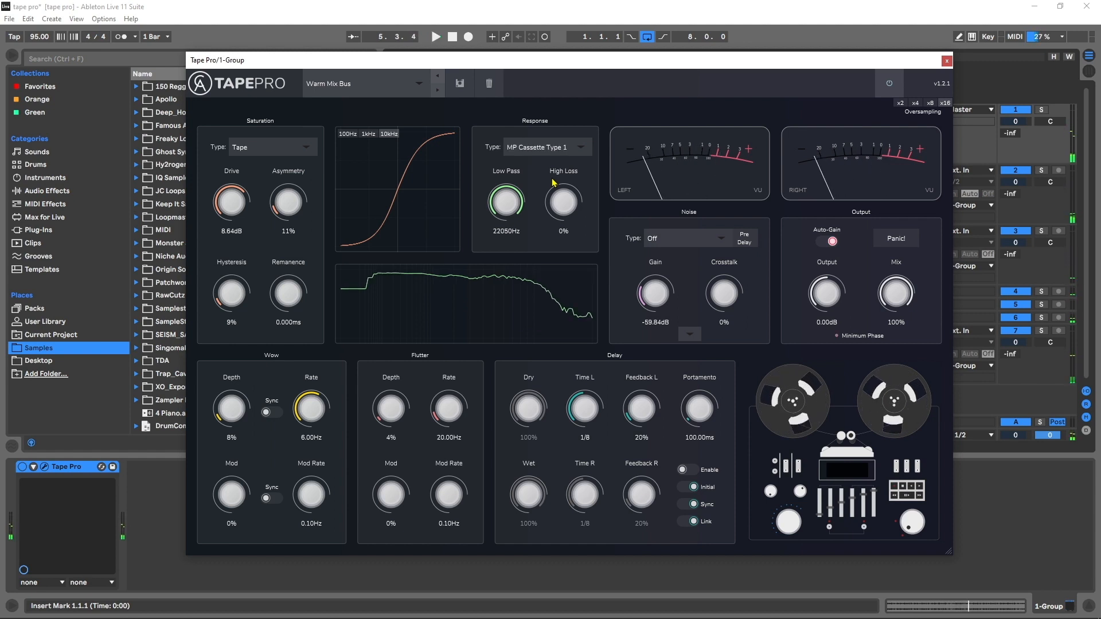
# Switch the response type to MP Cassette Type 2 and, during playback, set High Loss to about 83% and Low Pass to about 21619 Hz.
pyautogui.click(542, 152)
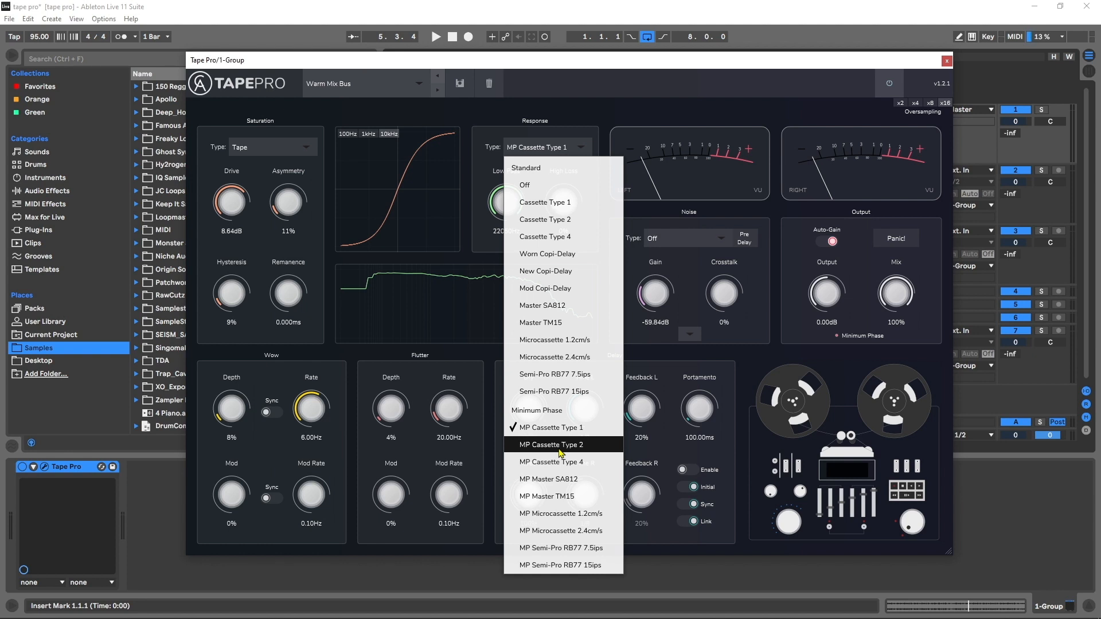
pyautogui.click(560, 445)
pyautogui.press('space')
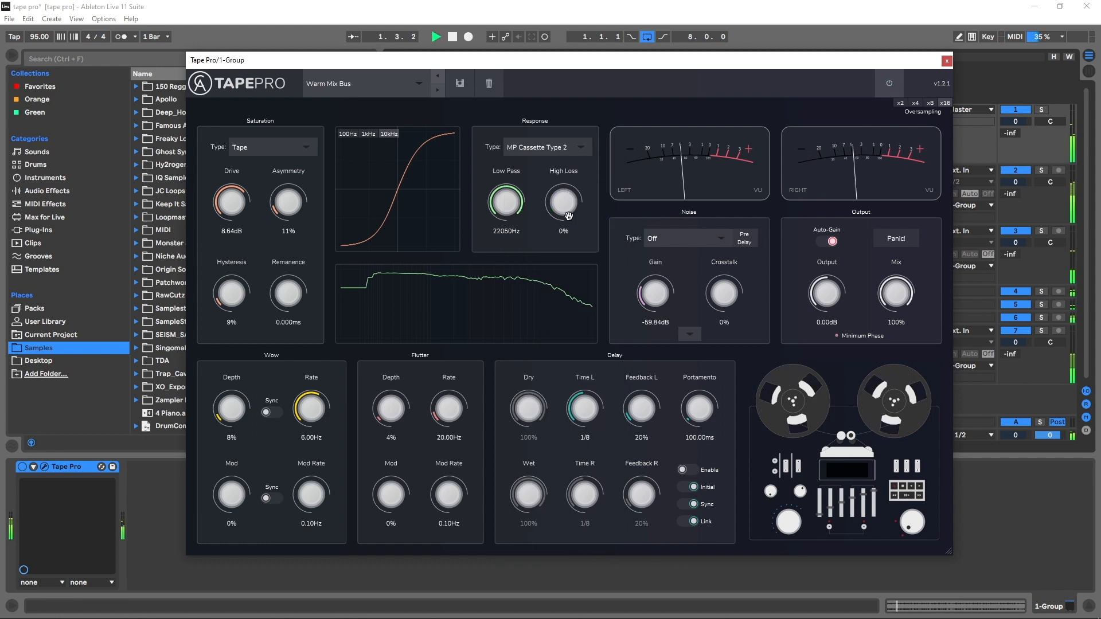
pyautogui.moveTo(563, 203); pyautogui.dragTo(571, 121)
pyautogui.moveTo(506, 202); pyautogui.dragTo(500, 223)
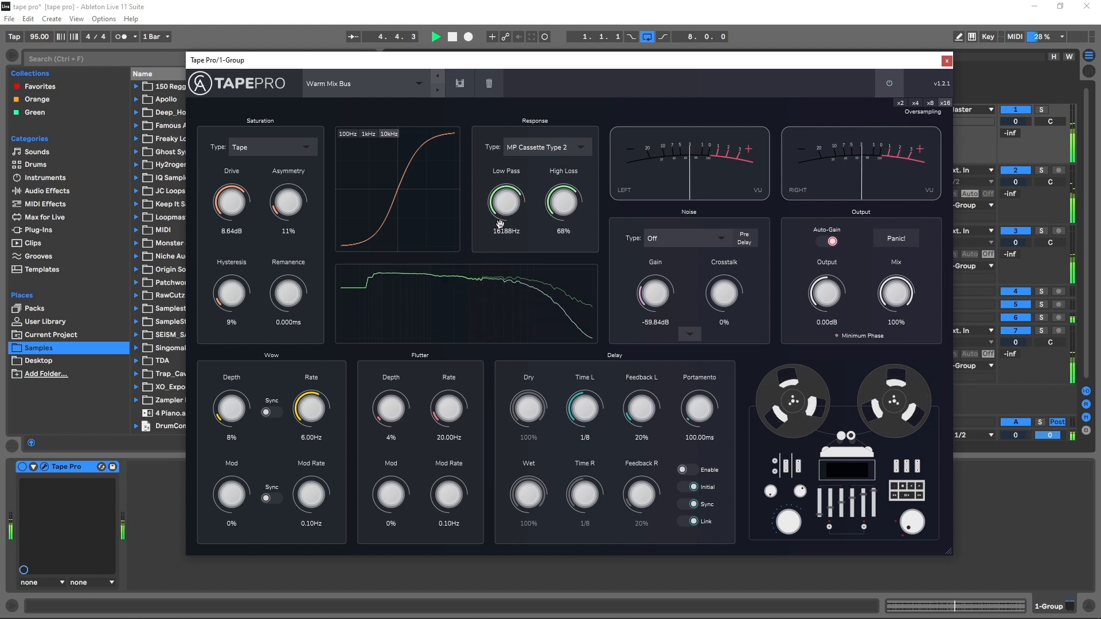
pyautogui.click(895, 82)
pyautogui.moveTo(555, 208); pyautogui.dragTo(590, 171)
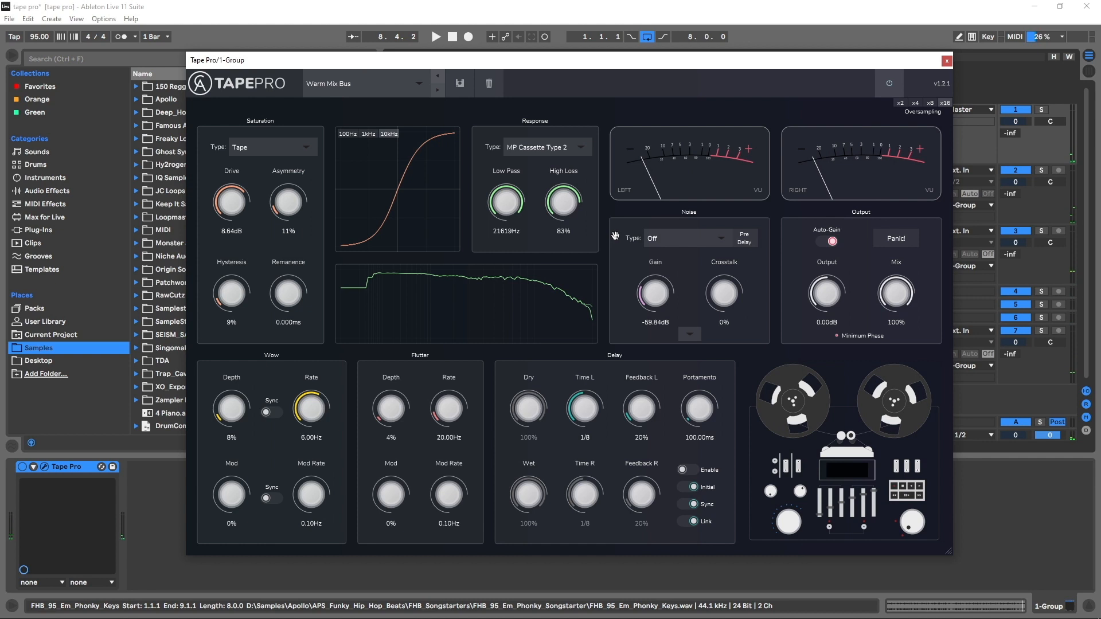
# Raise the noise gain to about -15.36 dB and briefly reveal the noise section's high-pass and low-pass filters.
pyautogui.click(683, 239)
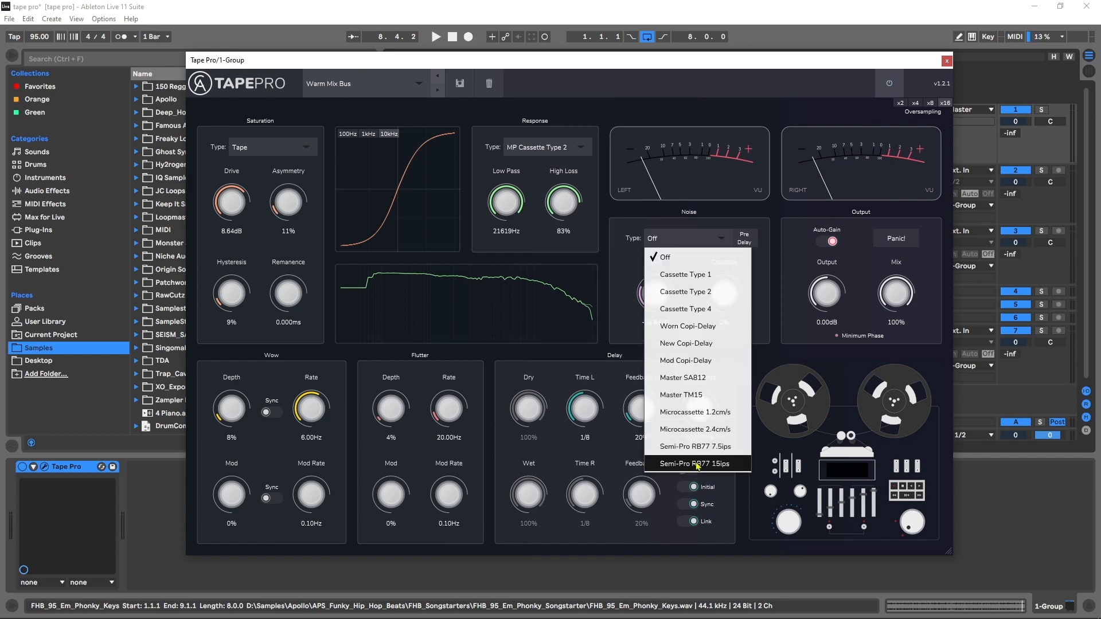
pyautogui.click(636, 268)
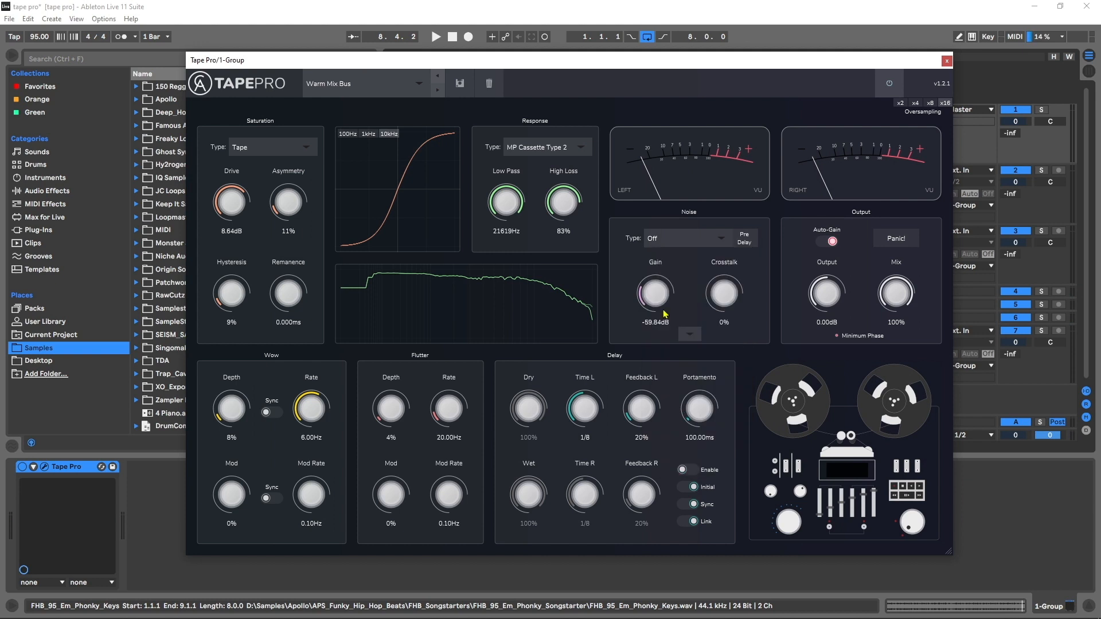
pyautogui.moveTo(662, 294); pyautogui.dragTo(679, 244)
pyautogui.click(696, 336)
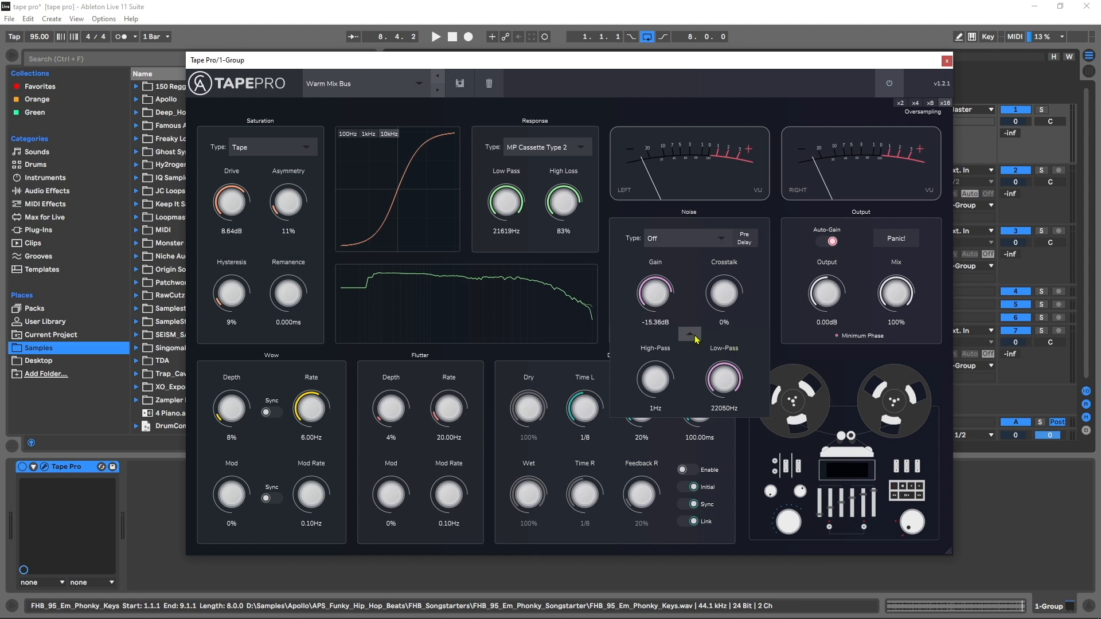
pyautogui.click(690, 334)
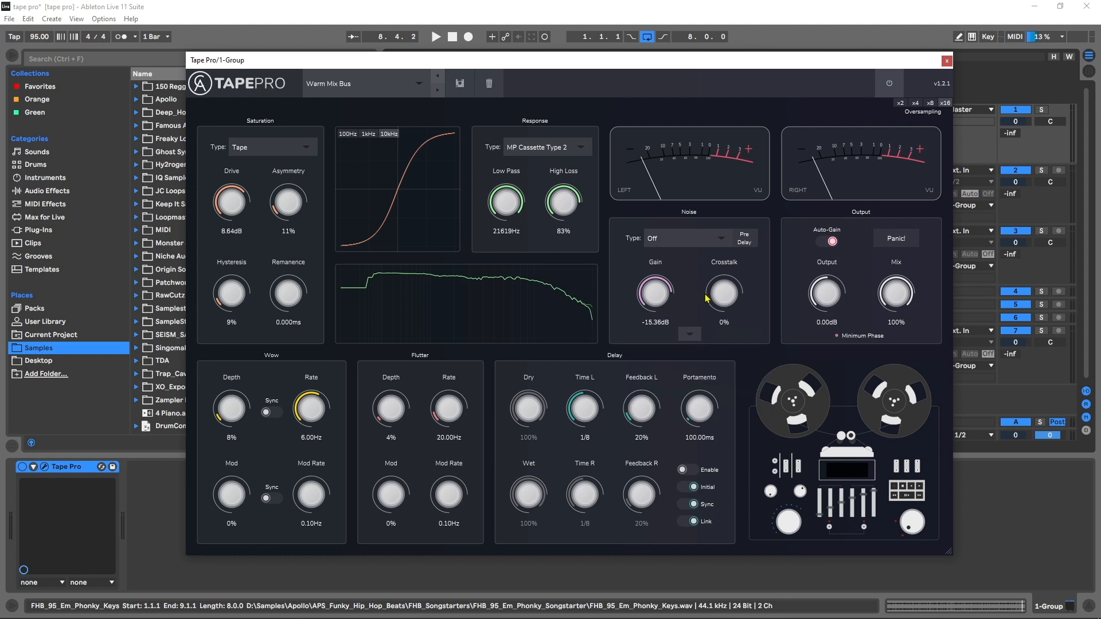
# Audition the noise types one by one from Cassette Type 1 to Semi-Pro RB77 15ips with the track stopped.
pyautogui.click(687, 236)
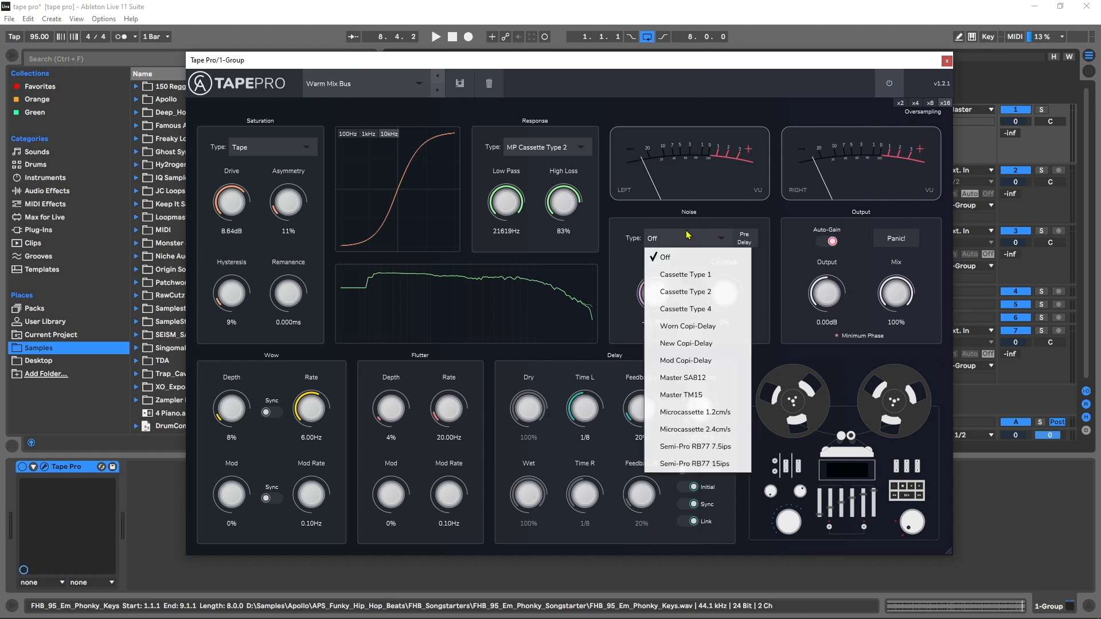
pyautogui.click(684, 275)
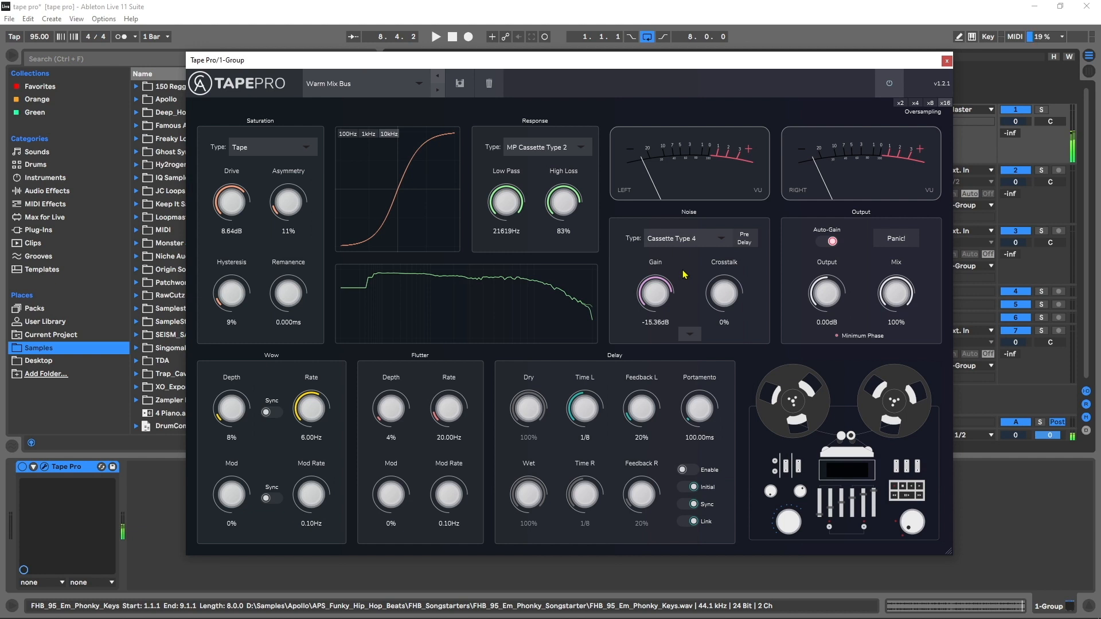
pyautogui.press('Down')
pyautogui.press('Down')
pyautogui.press('Down')
pyautogui.press('Down')
pyautogui.press('Down')
pyautogui.press('Down')
pyautogui.press('Down')
# Lower the noise gain to -80 dB and set the noise type to Cassette Type 1.
pyautogui.moveTo(648, 299); pyautogui.dragTo(641, 481)
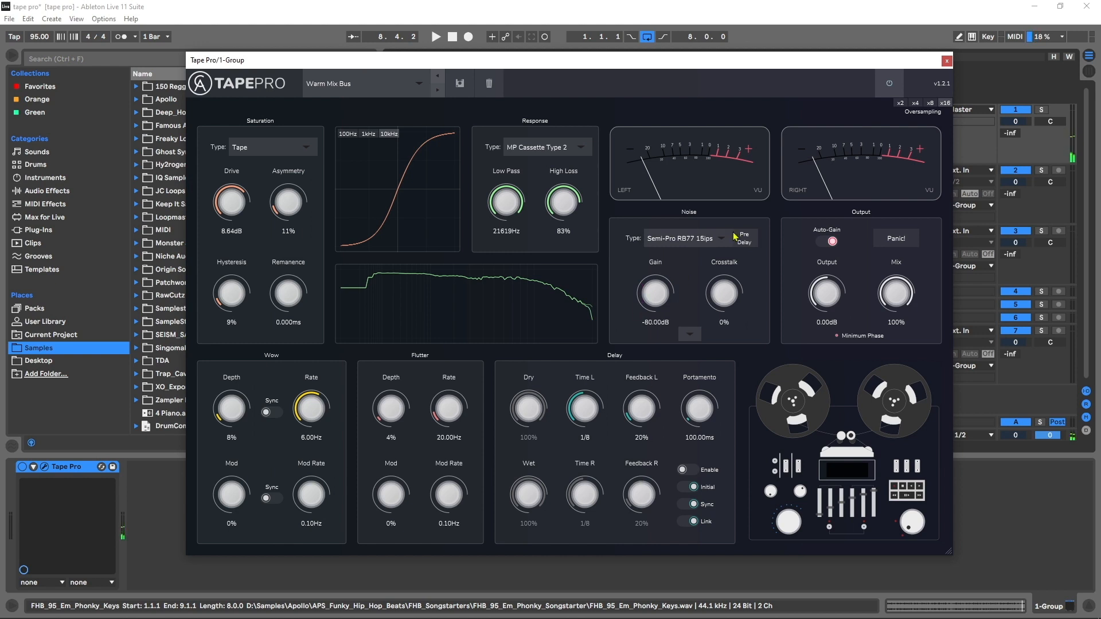
pyautogui.click(684, 240)
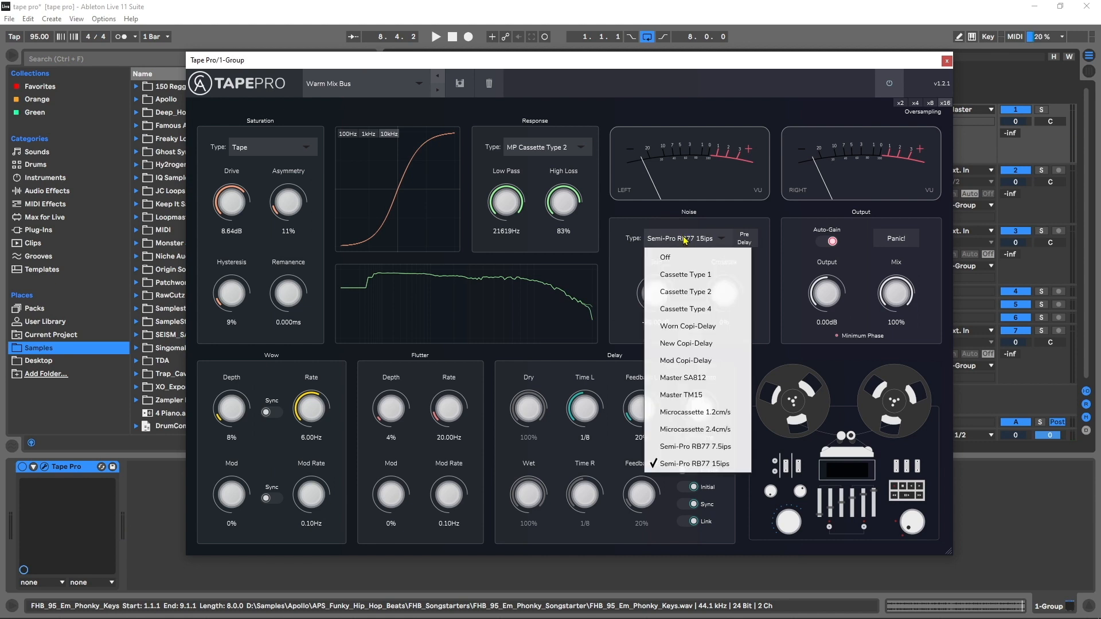
pyautogui.click(690, 274)
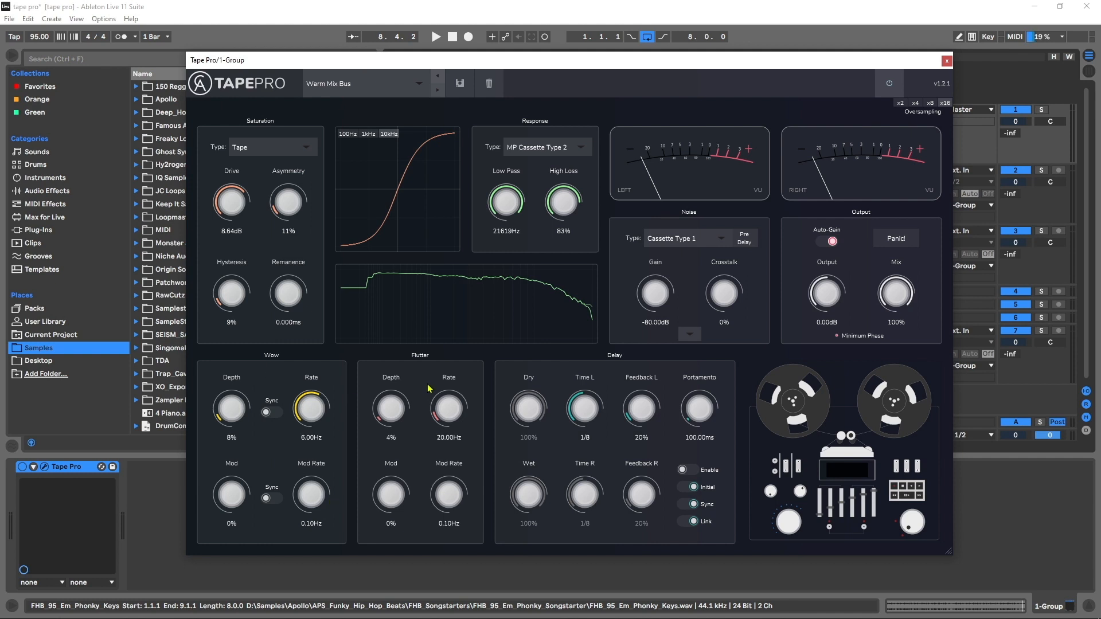
# Play the track with wow depth raised to 100%, audition the wow rate at about 1.84 Hz and 9.84 Hz, and stop playback.
pyautogui.moveTo(311, 403); pyautogui.dragTo(317, 411)
pyautogui.moveTo(228, 417); pyautogui.dragTo(246, 400)
pyautogui.press('space')
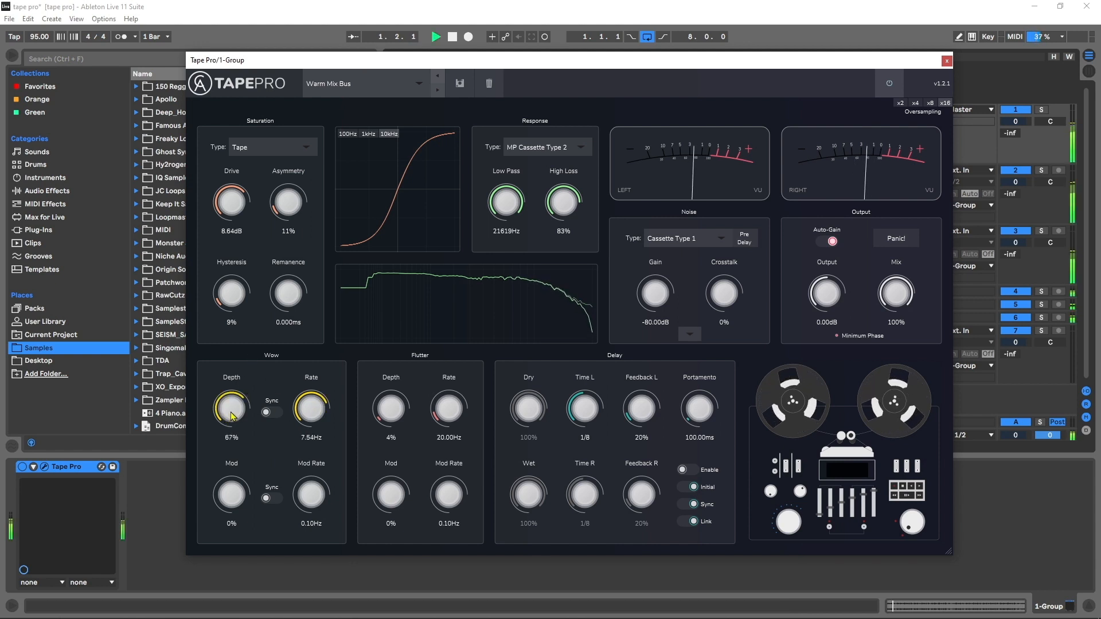
pyautogui.moveTo(239, 408); pyautogui.dragTo(266, 349)
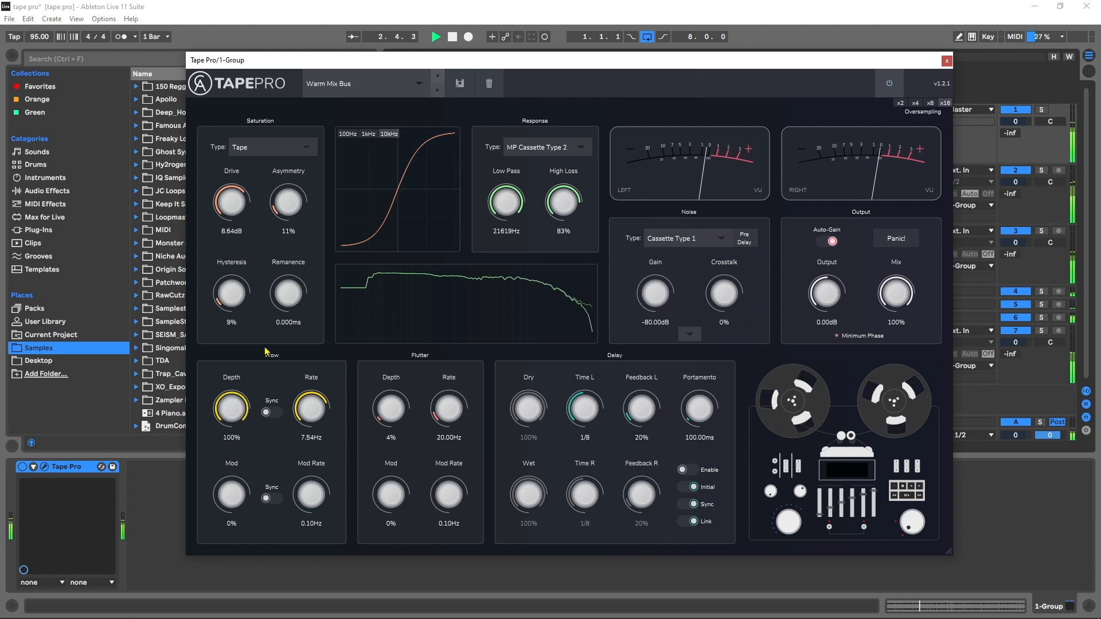
pyautogui.moveTo(310, 412); pyautogui.dragTo(306, 489)
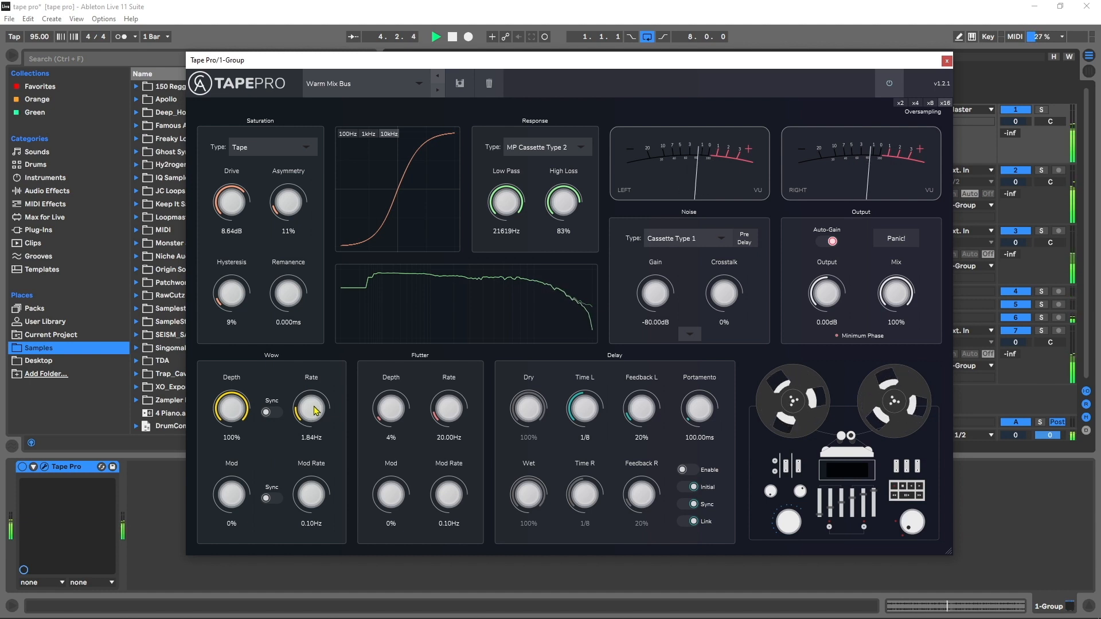
pyautogui.moveTo(310, 421); pyautogui.dragTo(342, 316)
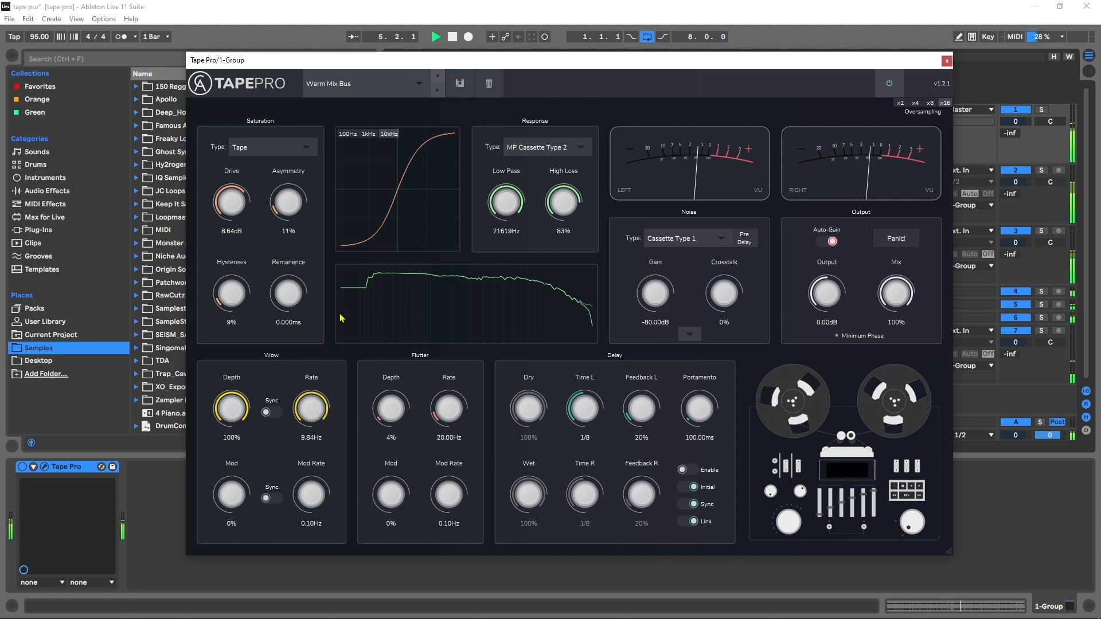
pyautogui.press('space')
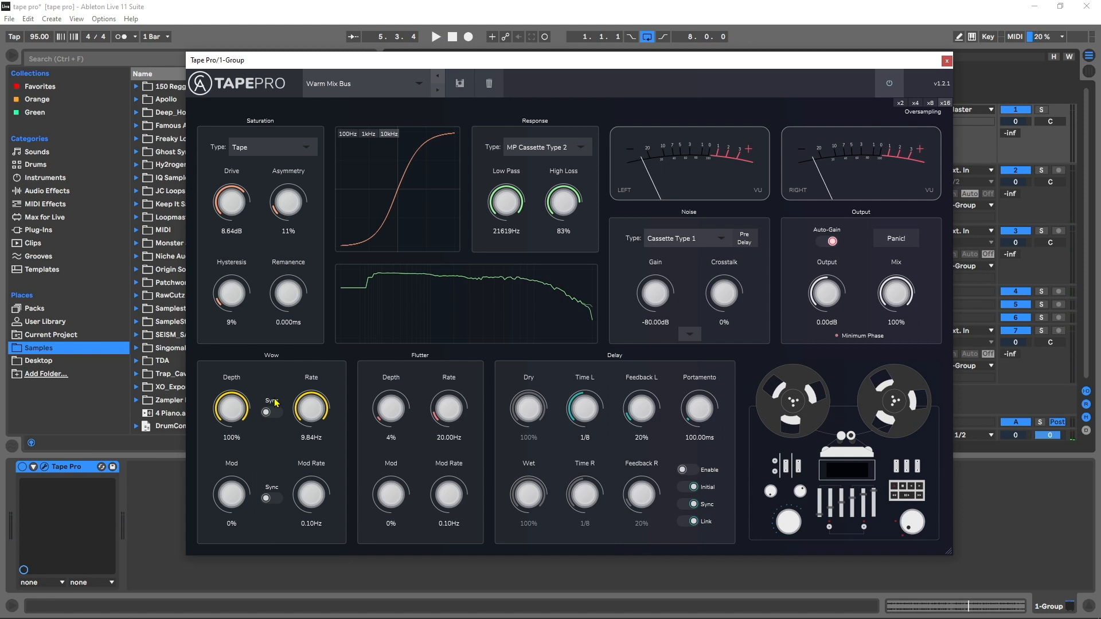
# Reduce wow depth to 13% and rate to 2.16 Hz, trying tempo sync for the rate and switching it off again.
pyautogui.moveTo(220, 428)
pyautogui.mouseDown()
pyautogui.moveTo(232, 422)
pyautogui.moveTo(229, 445)
pyautogui.mouseUp()
pyautogui.moveTo(317, 408); pyautogui.dragTo(300, 488)
pyautogui.click(272, 413)
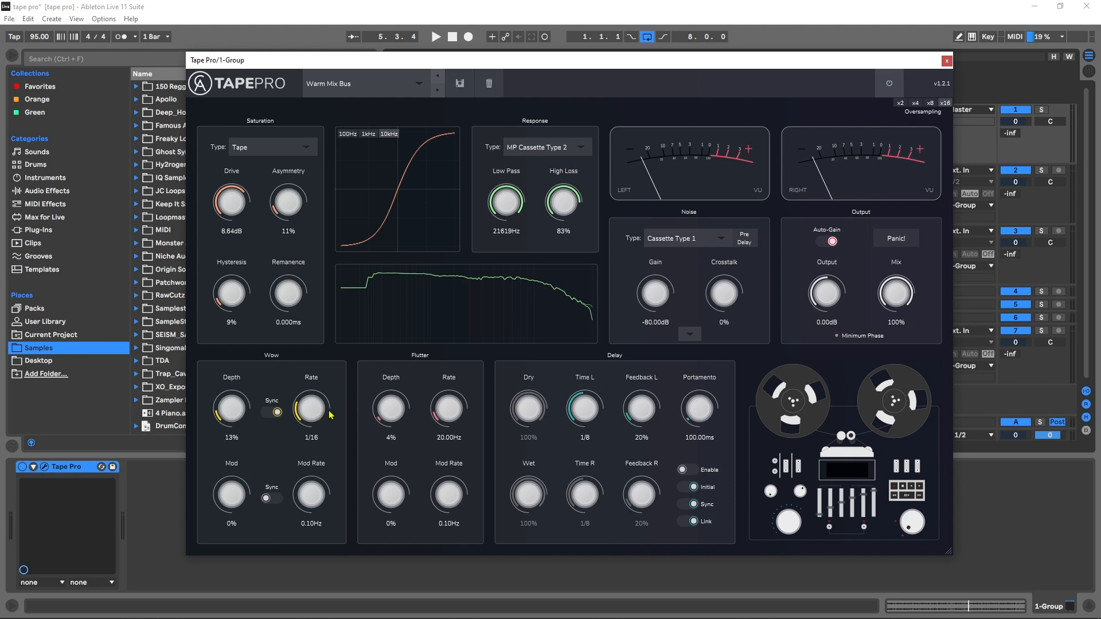
pyautogui.click(277, 414)
# Set flutter depth to 100% and rate to 100 Hz, and play the track with wow depth at 0% and rate at 0.10 Hz.
pyautogui.moveTo(391, 412); pyautogui.dragTo(422, 346)
pyautogui.moveTo(438, 420); pyautogui.dragTo(430, 389)
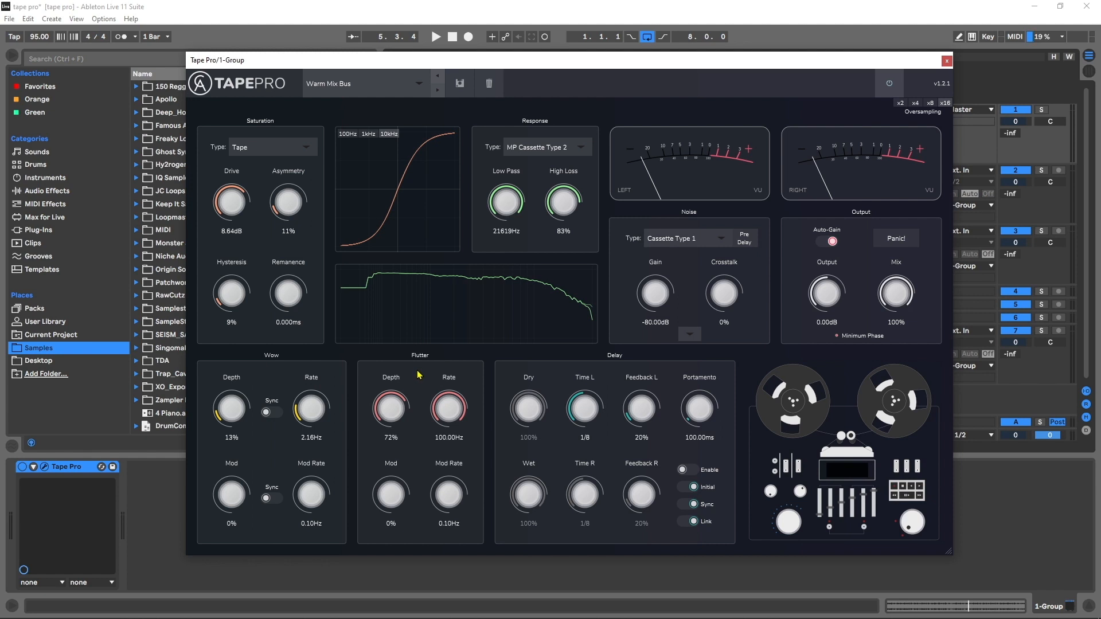
pyautogui.press('space')
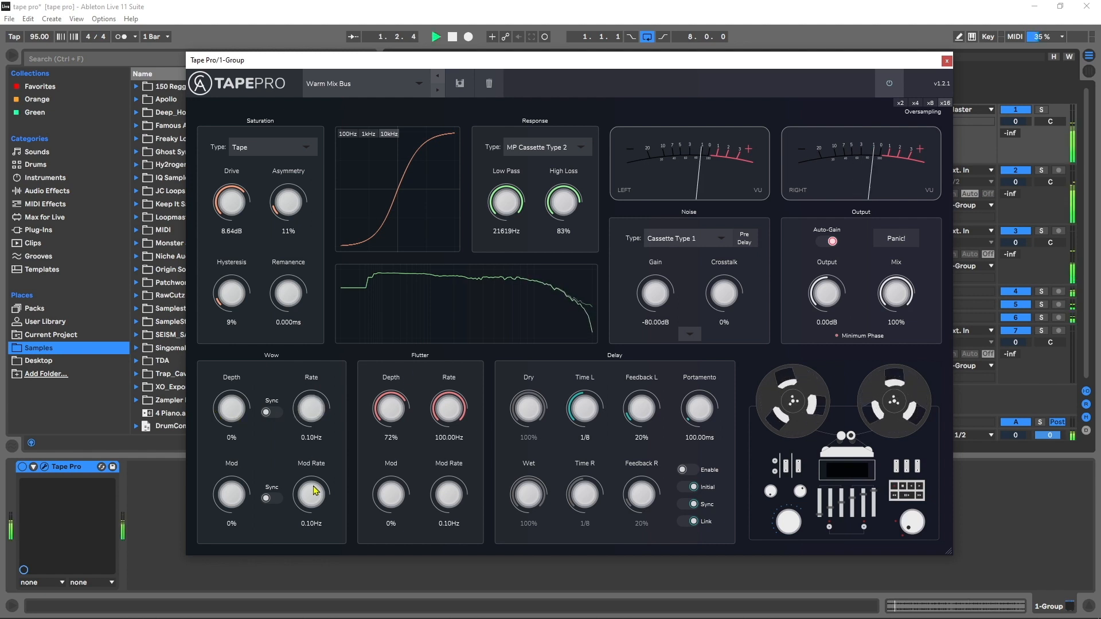
pyautogui.moveTo(395, 409); pyautogui.dragTo(474, 379)
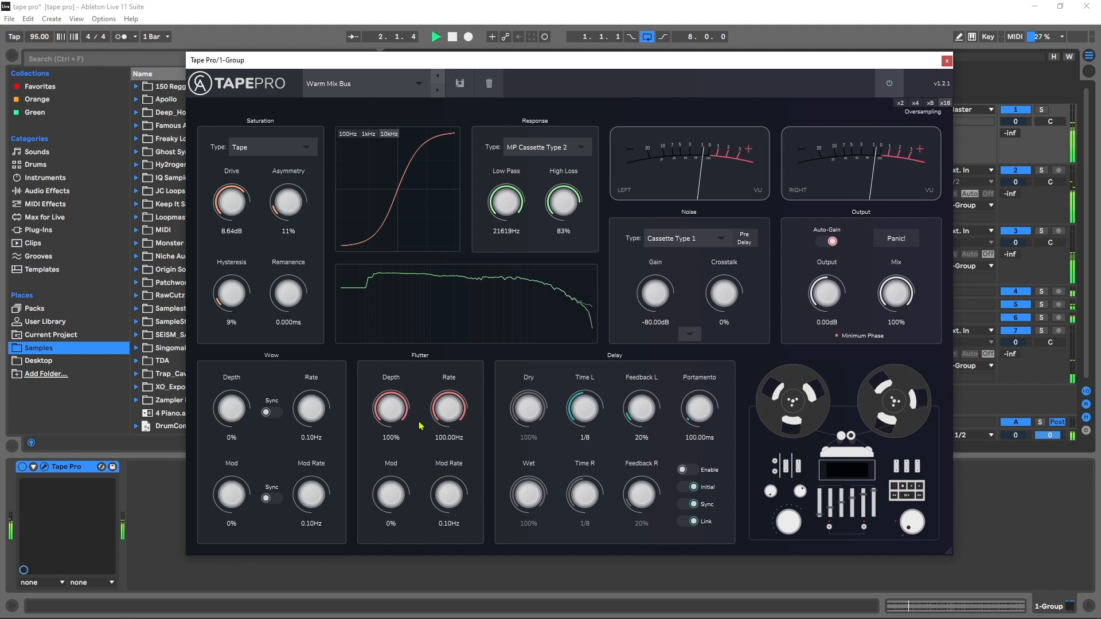
# Audition gentler flutter during playback, bringing depth down to about 33% and rate to 10 Hz.
pyautogui.moveTo(398, 400); pyautogui.dragTo(389, 491)
pyautogui.moveTo(449, 414); pyautogui.dragTo(407, 517)
pyautogui.moveTo(392, 410); pyautogui.dragTo(371, 476)
pyautogui.moveTo(444, 406); pyautogui.dragTo(442, 439)
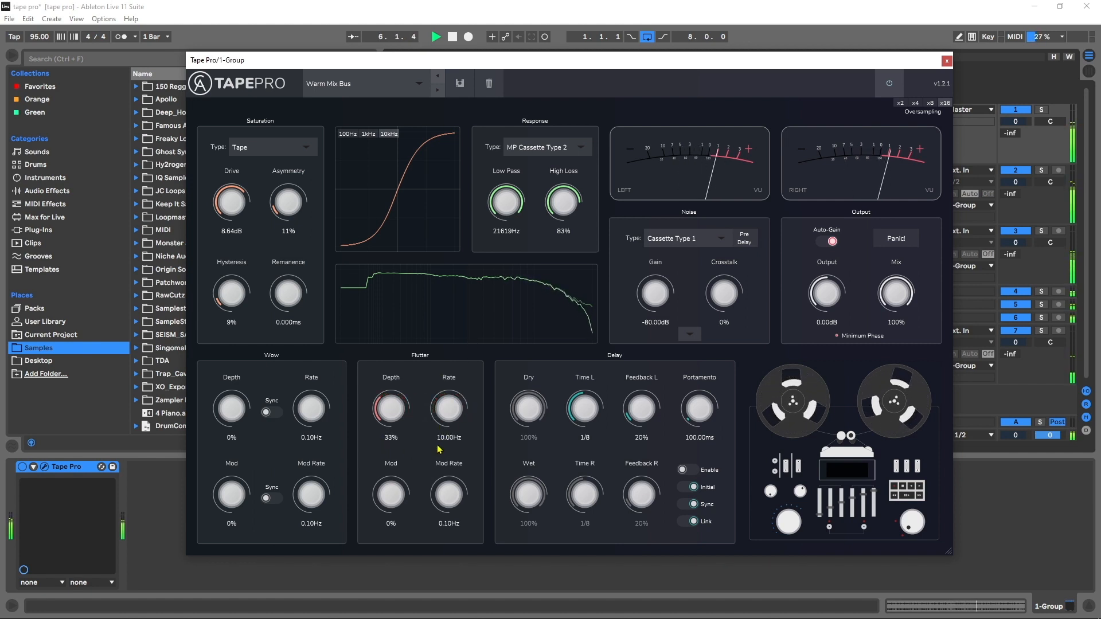
# Set flutter to 0% depth and 15.40 Hz and wow to 7% depth and 2.52 Hz, and stop playback.
pyautogui.moveTo(391, 408); pyautogui.dragTo(390, 436)
pyautogui.moveTo(311, 408); pyautogui.dragTo(312, 393)
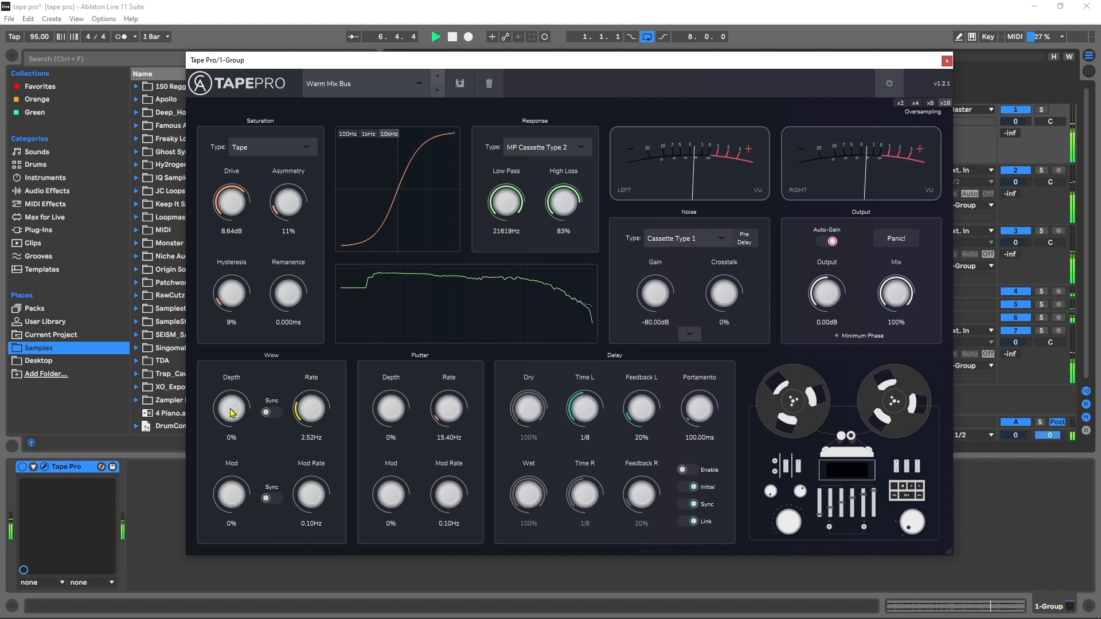
pyautogui.moveTo(232, 411); pyautogui.dragTo(233, 403)
pyautogui.press('space')
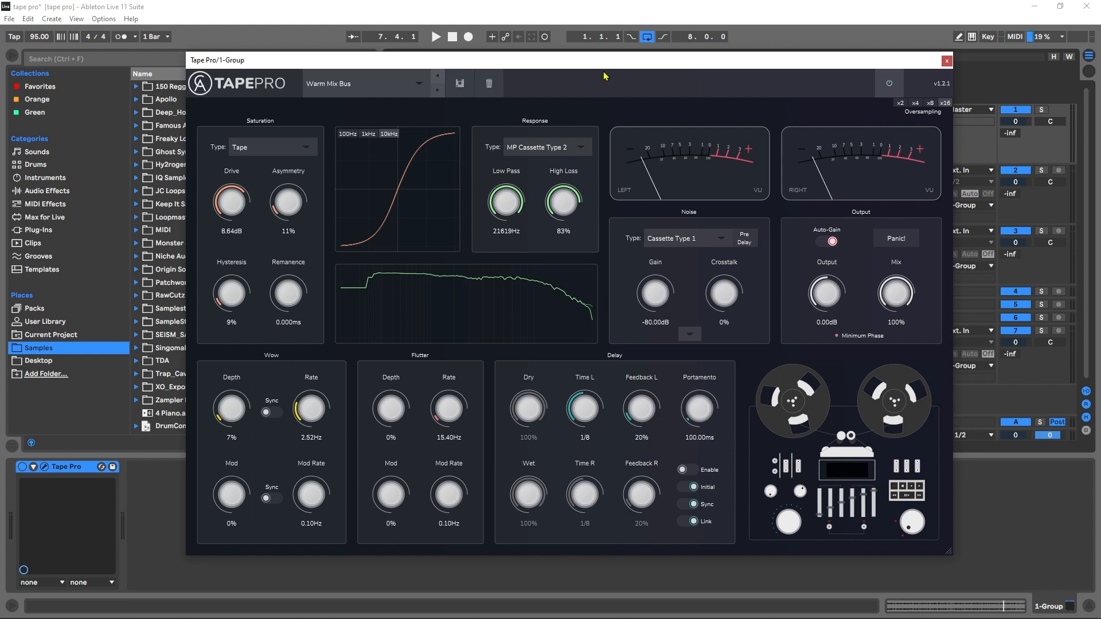
# Turn the tape response off, keep the saturation type on Tape, and lower the drive to -24 dB.
pyautogui.click(538, 147)
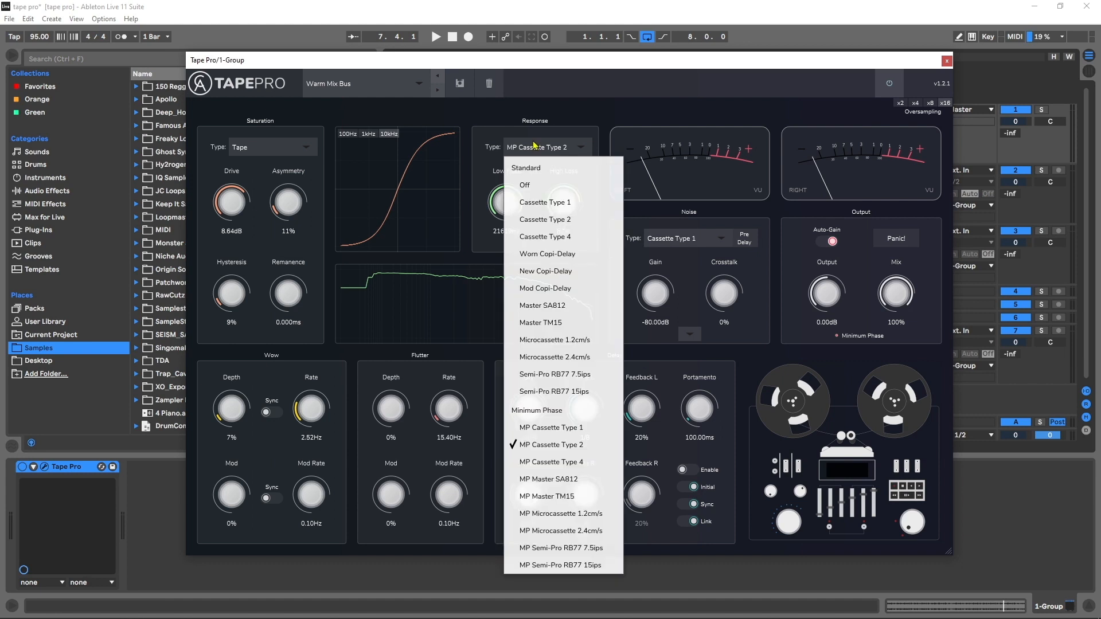
pyautogui.click(528, 180)
pyautogui.click(244, 150)
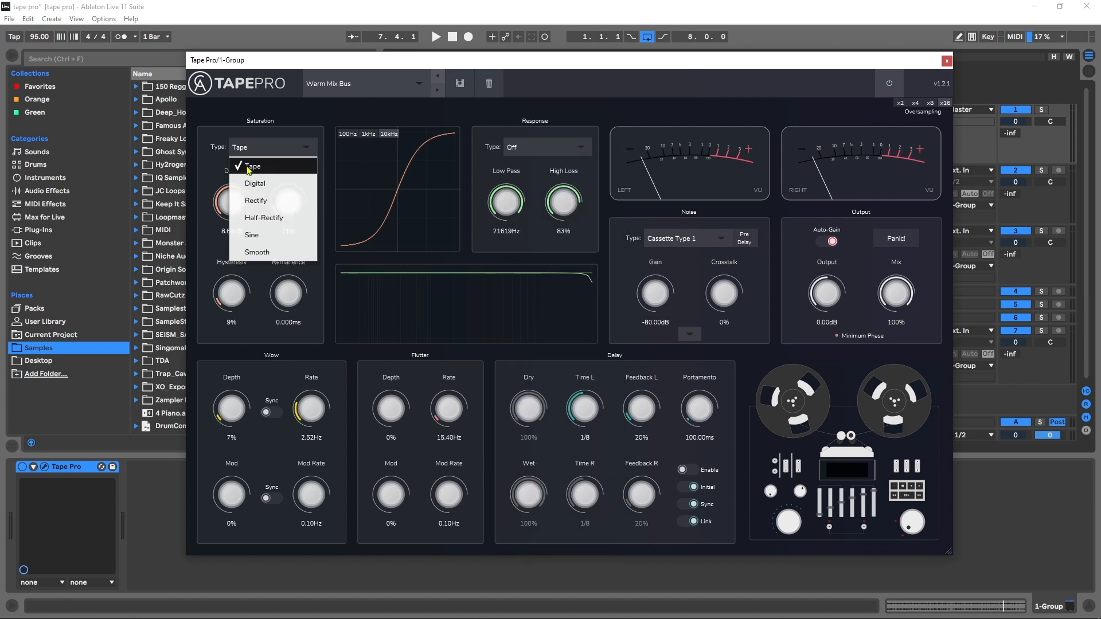
pyautogui.click(287, 164)
pyautogui.moveTo(236, 196); pyautogui.dragTo(214, 278)
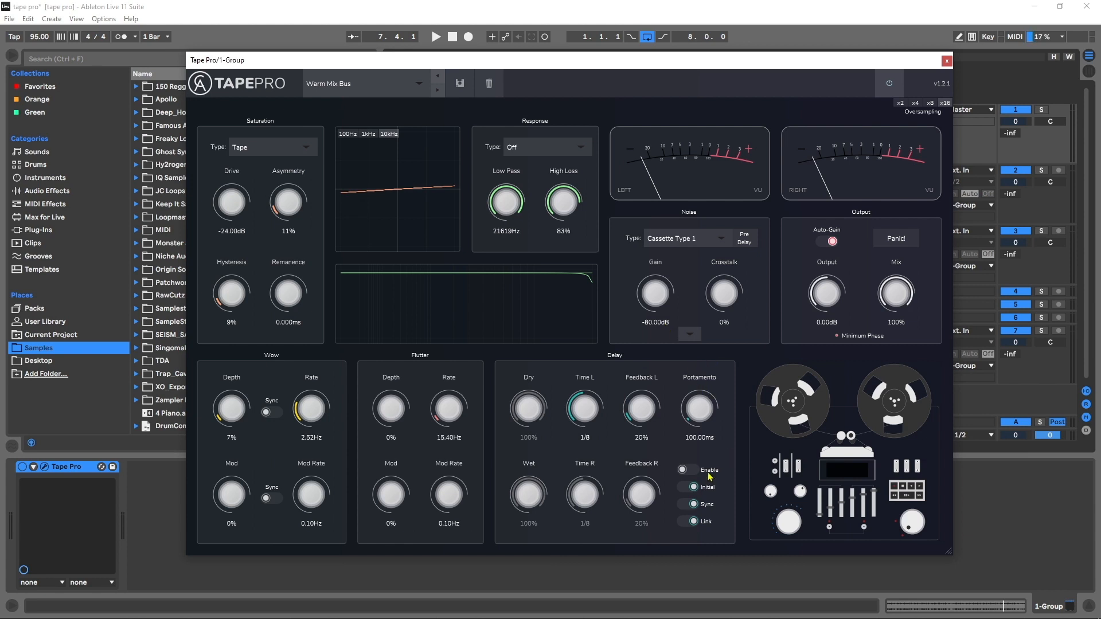
# Enable the delay section and play the track briefly to hear it.
pyautogui.click(693, 472)
pyautogui.press('space')
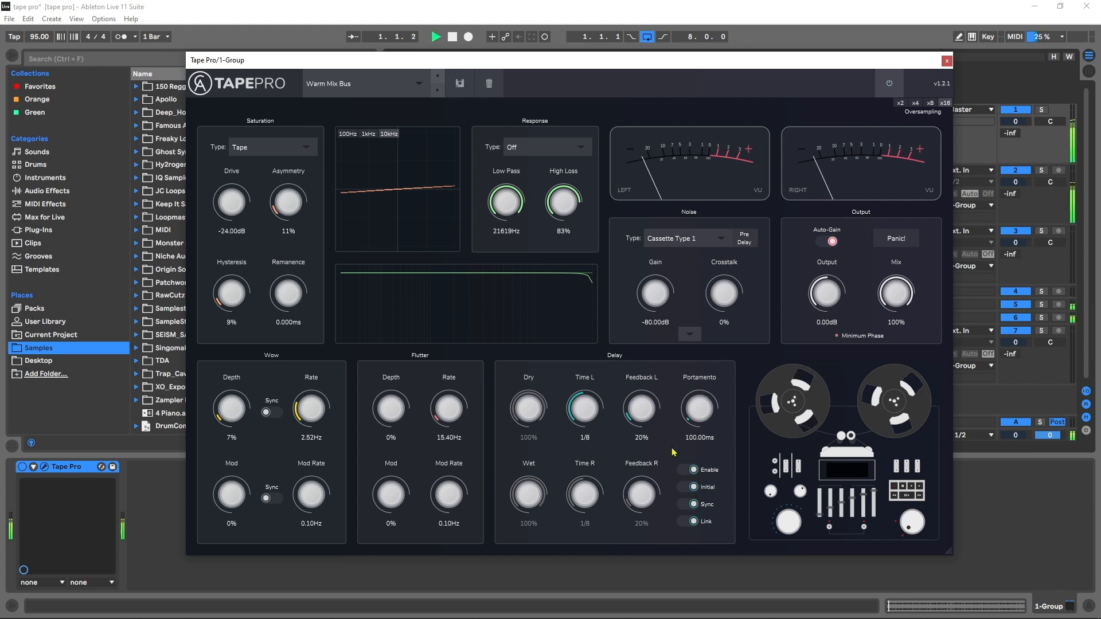
pyautogui.press('space')
# Move the Tape Pro device from the group to the FHB_95_Em_Phonky_Trumpet track and open its window there at an enlarged size.
pyautogui.click(947, 61)
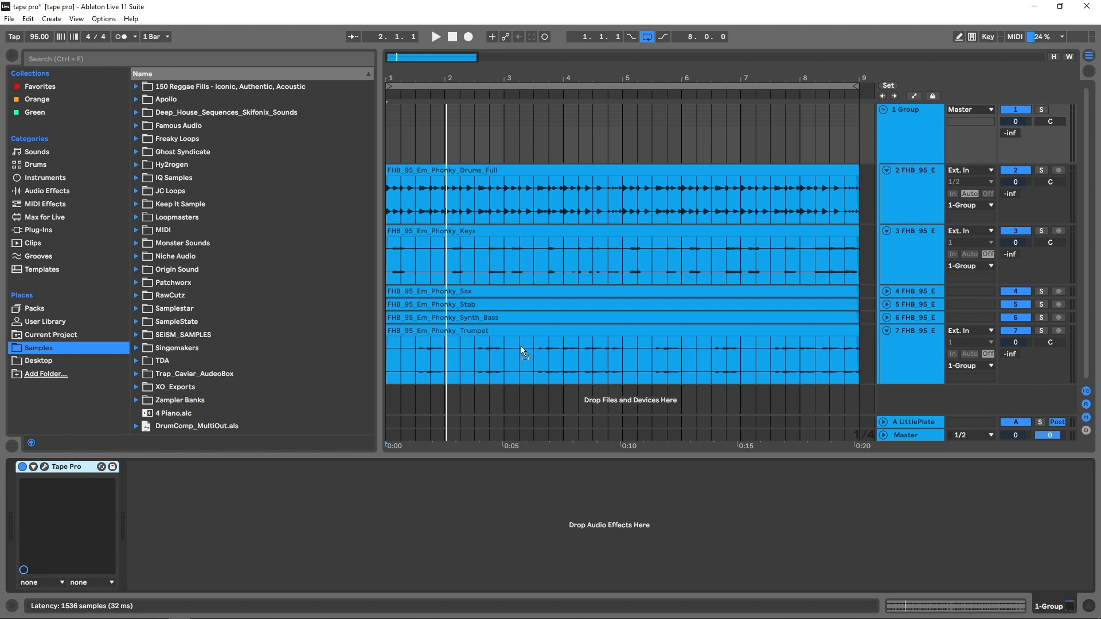
pyautogui.click(522, 350)
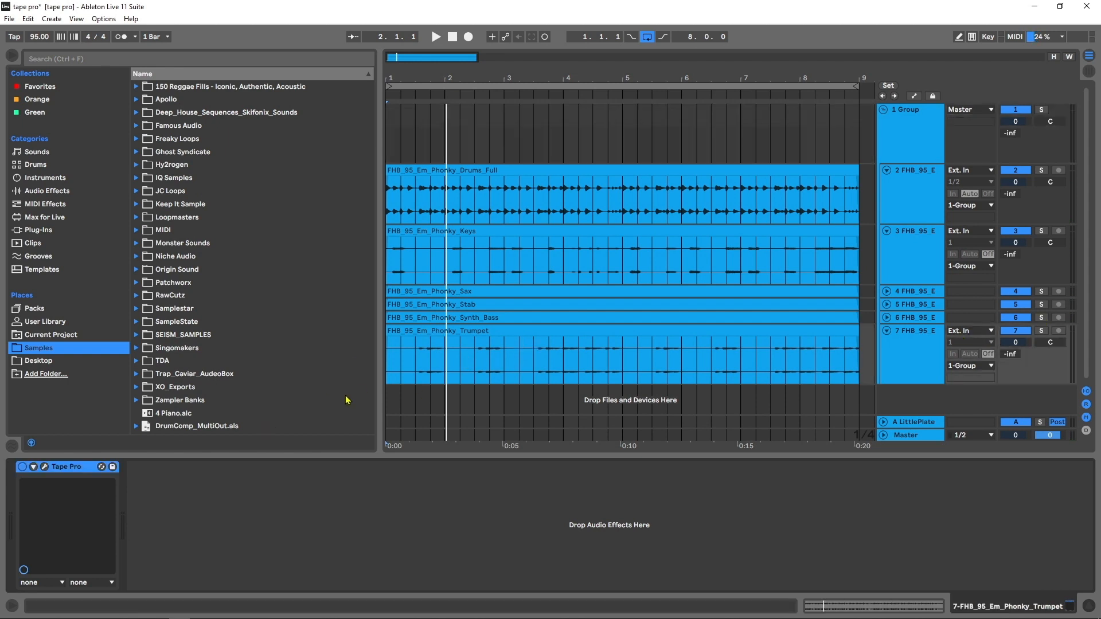
pyautogui.click(47, 466)
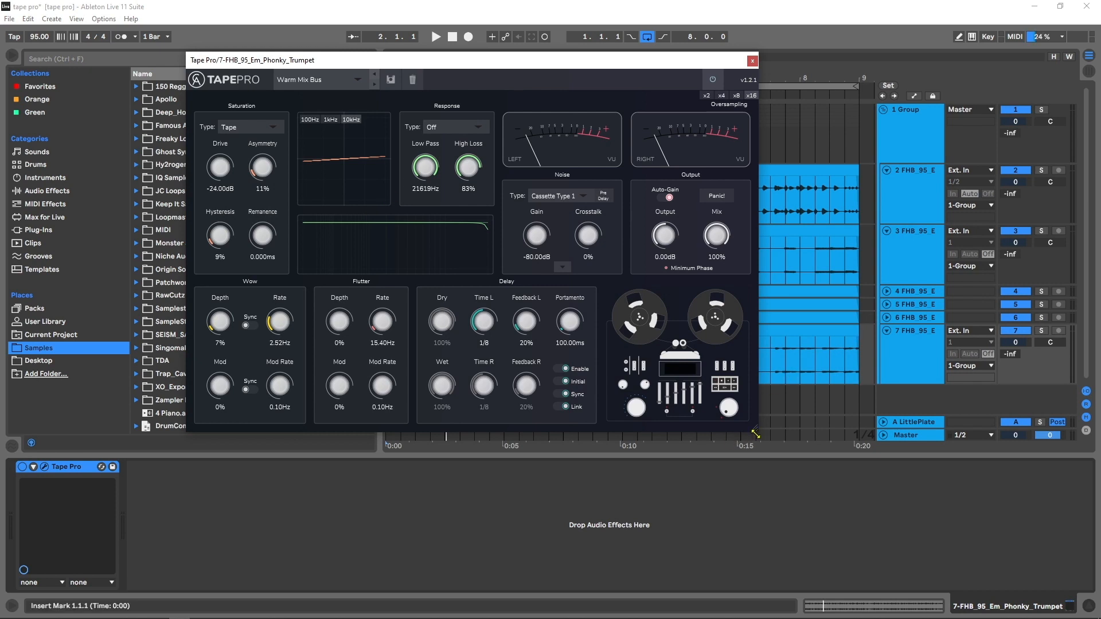
pyautogui.moveTo(755, 429); pyautogui.dragTo(959, 556)
pyautogui.moveTo(656, 64); pyautogui.dragTo(649, 68)
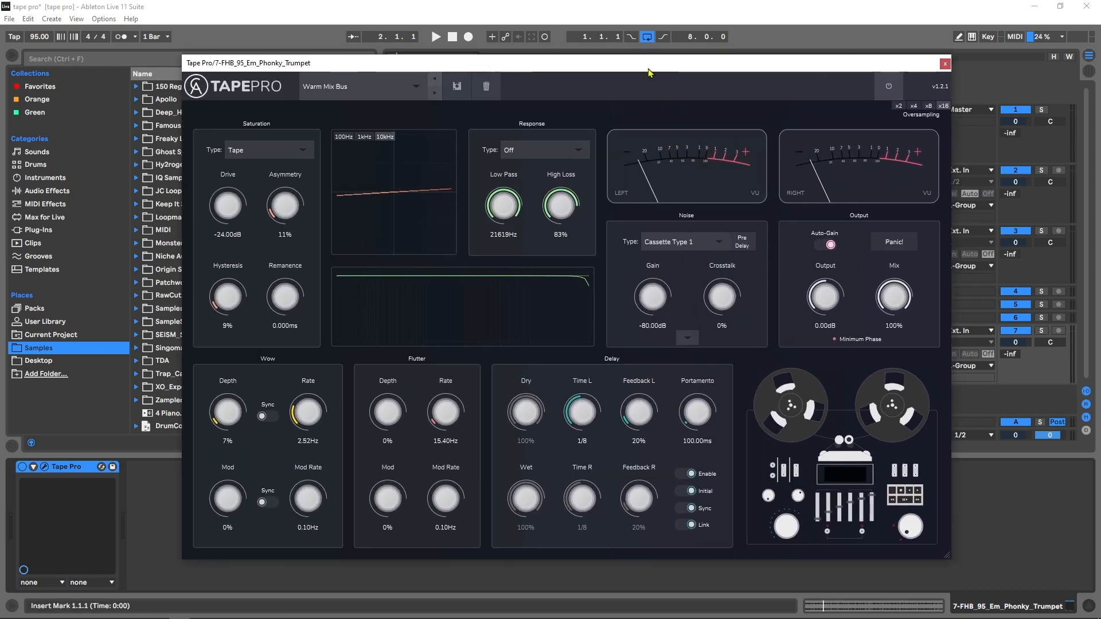
# Play the soloed trumpet track, audition the linked delay feedback at 78%, and set it to 44% before stopping playback.
pyautogui.press('space')
pyautogui.moveTo(642, 417); pyautogui.dragTo(640, 368)
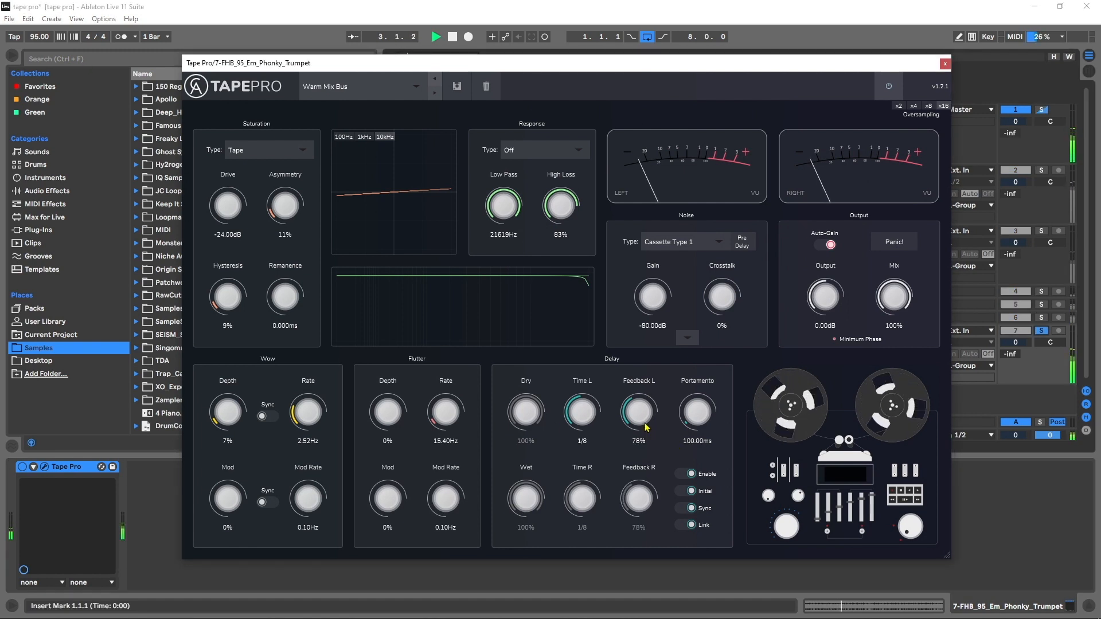
pyautogui.moveTo(641, 410); pyautogui.dragTo(641, 441)
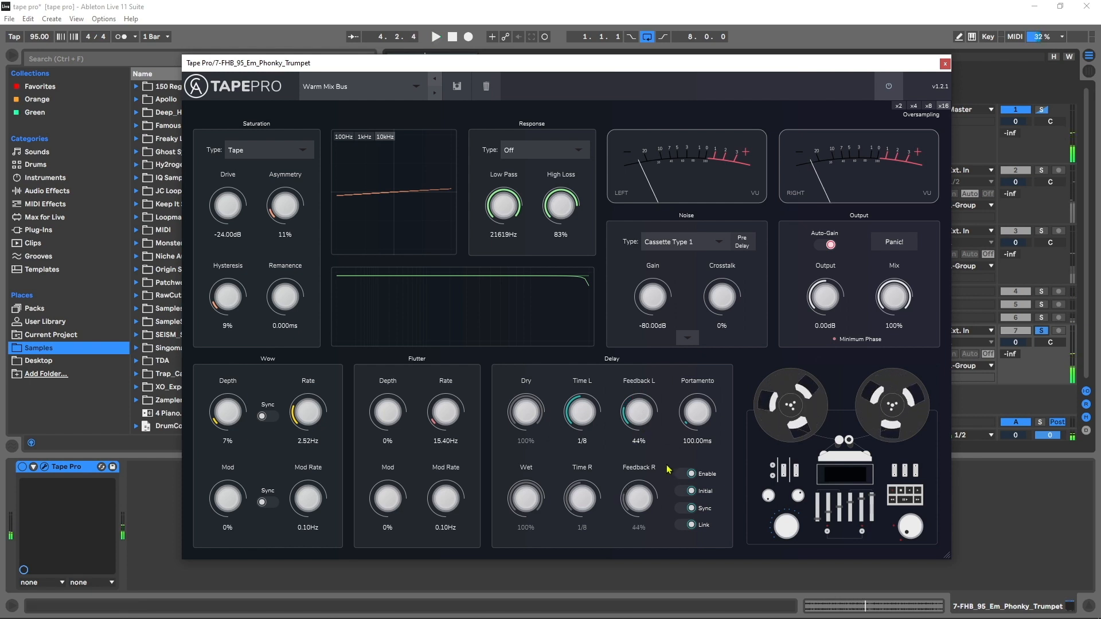
# Switch the delay's Enable and Initial options off and back on to demonstrate them.
pyautogui.click(693, 475)
pyautogui.click(692, 475)
pyautogui.click(692, 491)
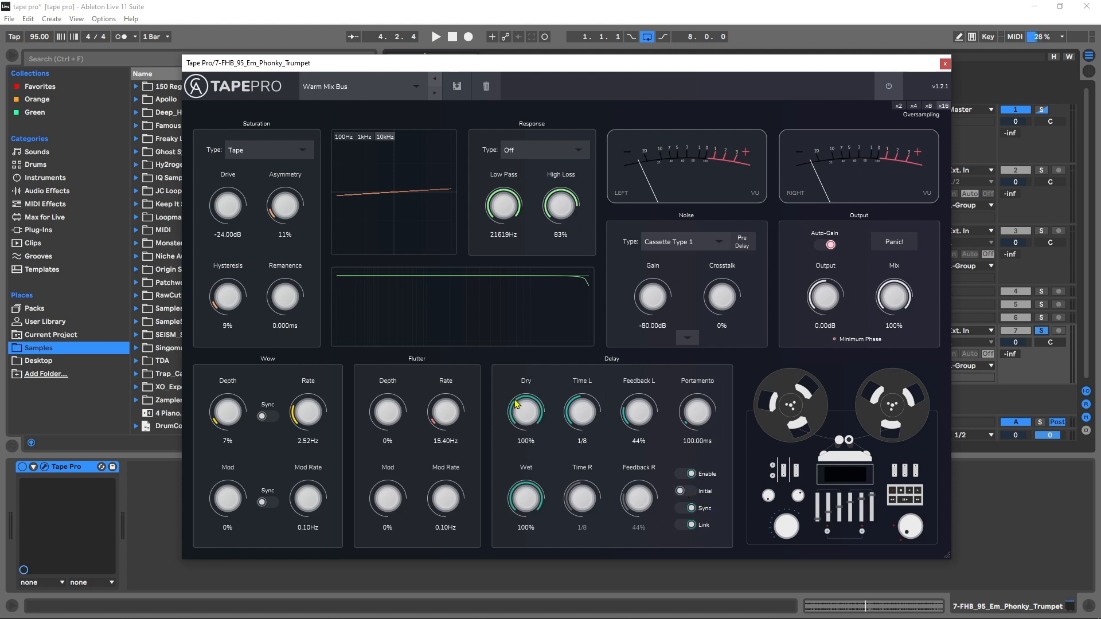
pyautogui.click(677, 492)
# Turn delay sync off, try a free-running delay time in milliseconds, and turn sync back on.
pyautogui.click(684, 508)
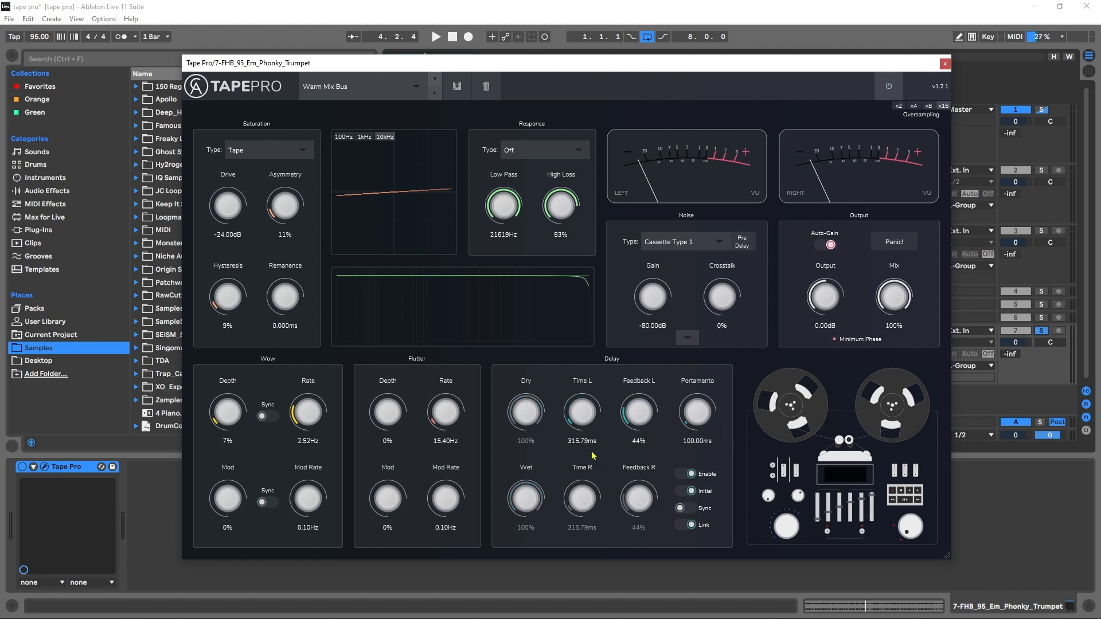
pyautogui.moveTo(582, 418); pyautogui.dragTo(589, 393)
pyautogui.click(681, 508)
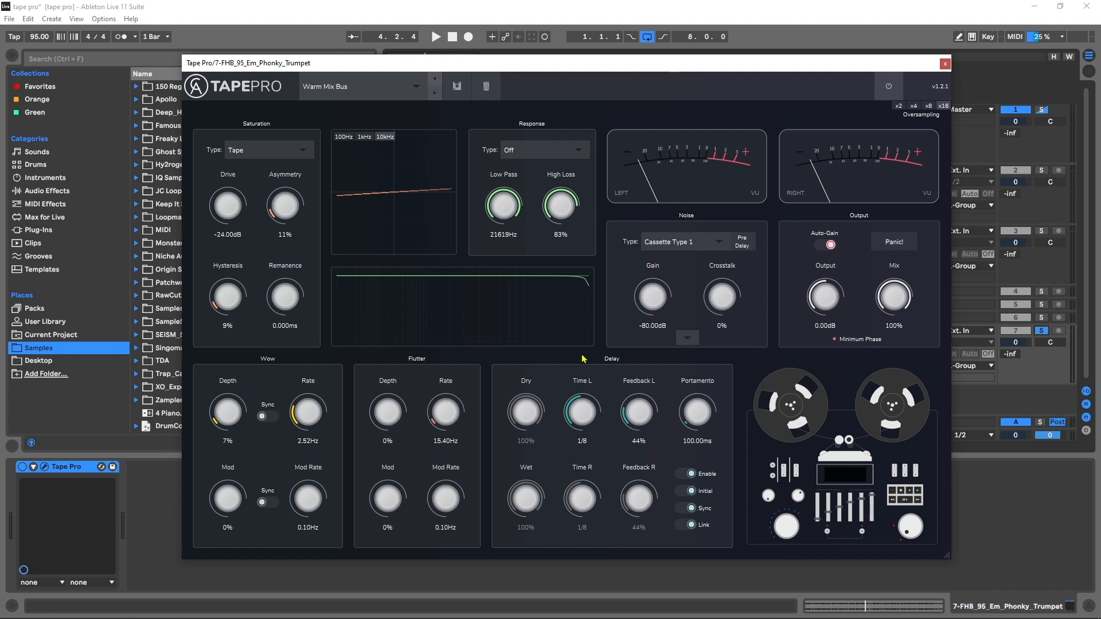
# Turn delay sync off, toggle the channel link off and on again, and set the linked delay time to 3738.59 ms.
pyautogui.click(681, 526)
pyautogui.click(681, 509)
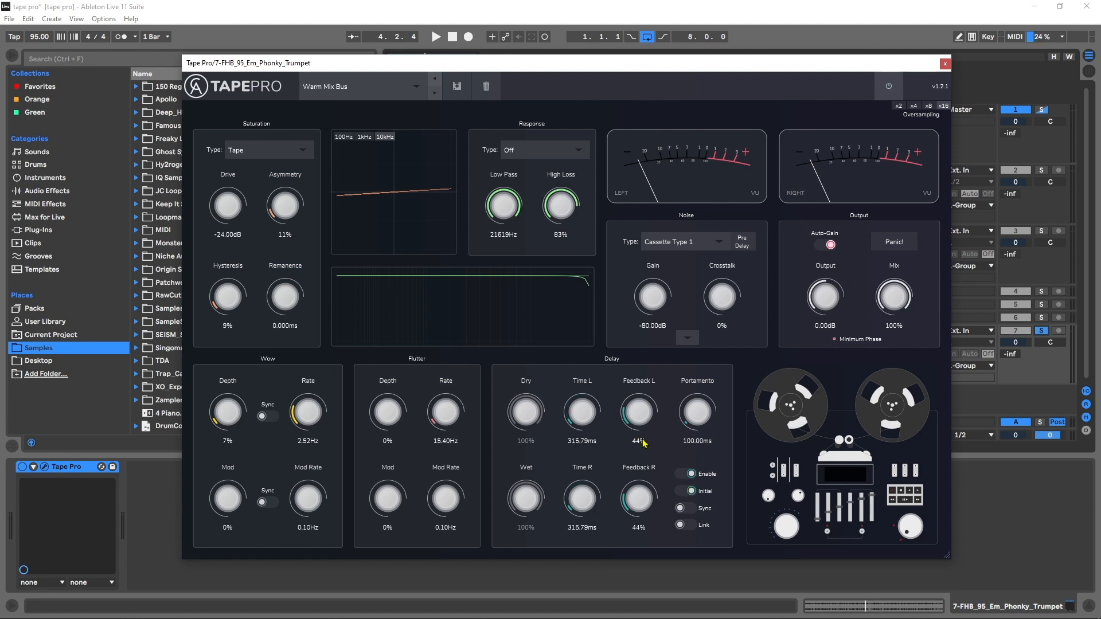
pyautogui.click(699, 525)
pyautogui.moveTo(585, 417); pyautogui.dragTo(588, 396)
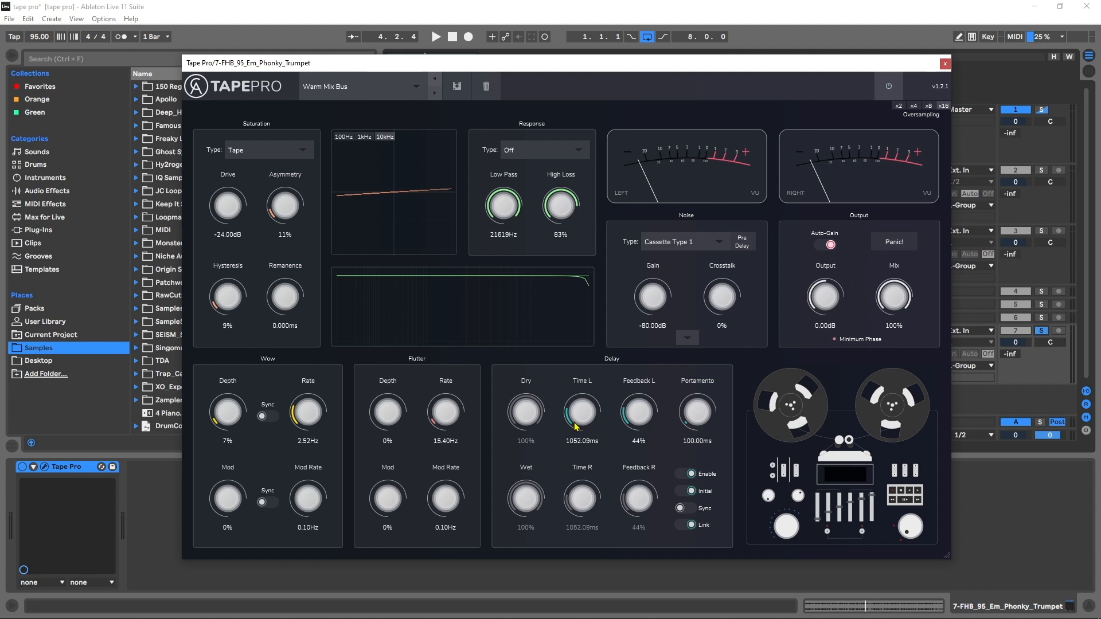
pyautogui.moveTo(575, 425); pyautogui.dragTo(590, 352)
# Play the trumpet while raising the delay feedback to 104% and lengthening the delay time, stop playback, and silence the feedback with Panic.
pyautogui.press('space')
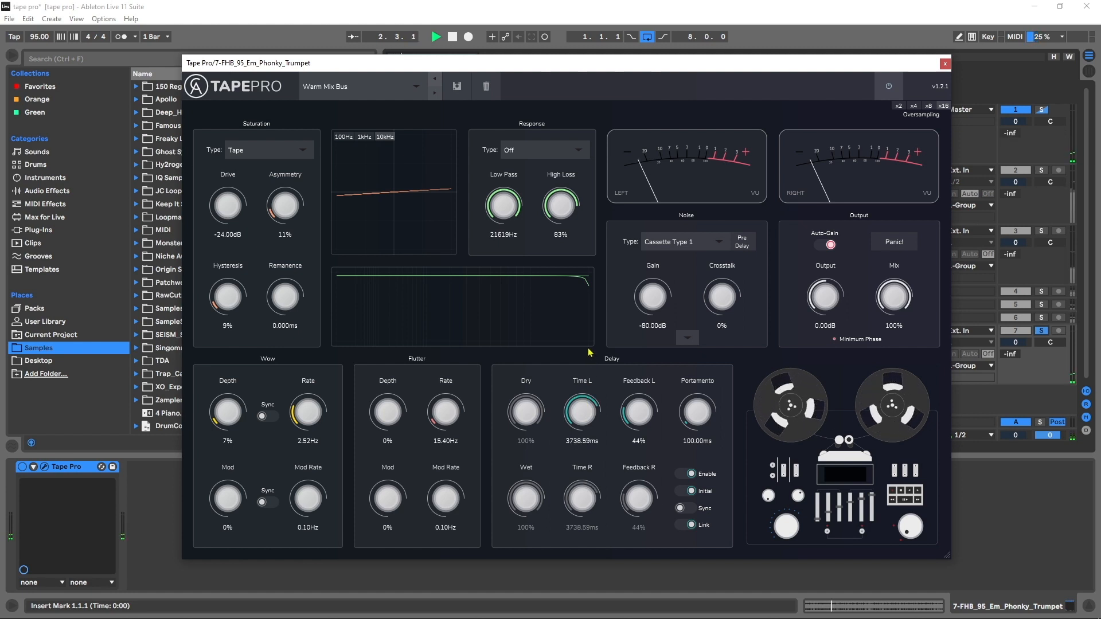
pyautogui.moveTo(635, 422); pyautogui.dragTo(633, 382)
pyautogui.moveTo(580, 409)
pyautogui.mouseDown()
pyautogui.moveTo(569, 460)
pyautogui.moveTo(590, 397)
pyautogui.mouseUp()
pyautogui.press('space')
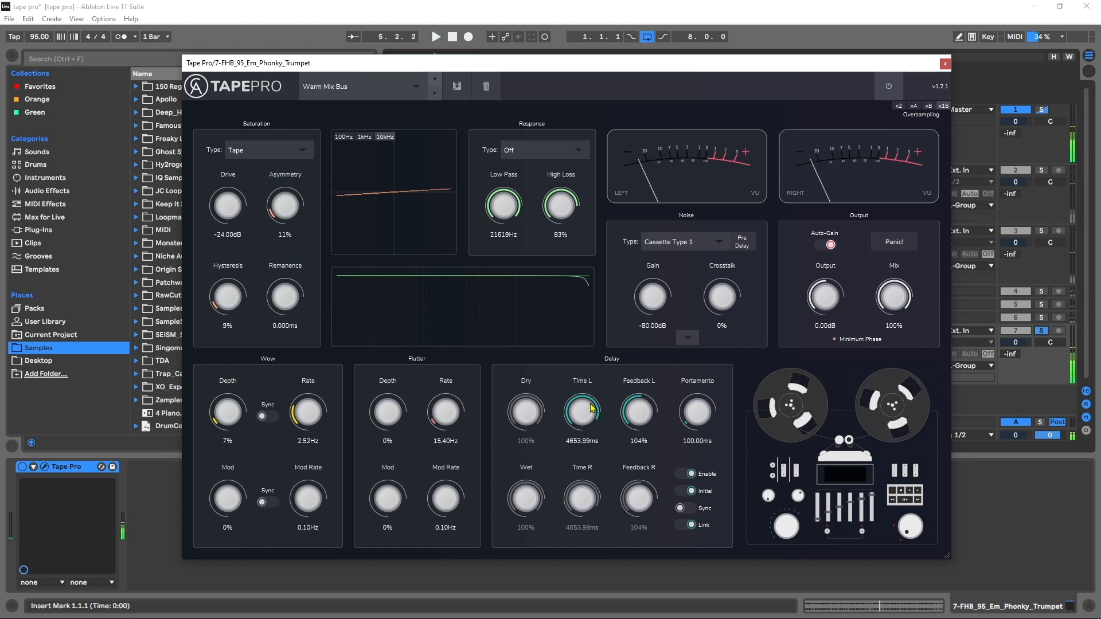
pyautogui.click(898, 243)
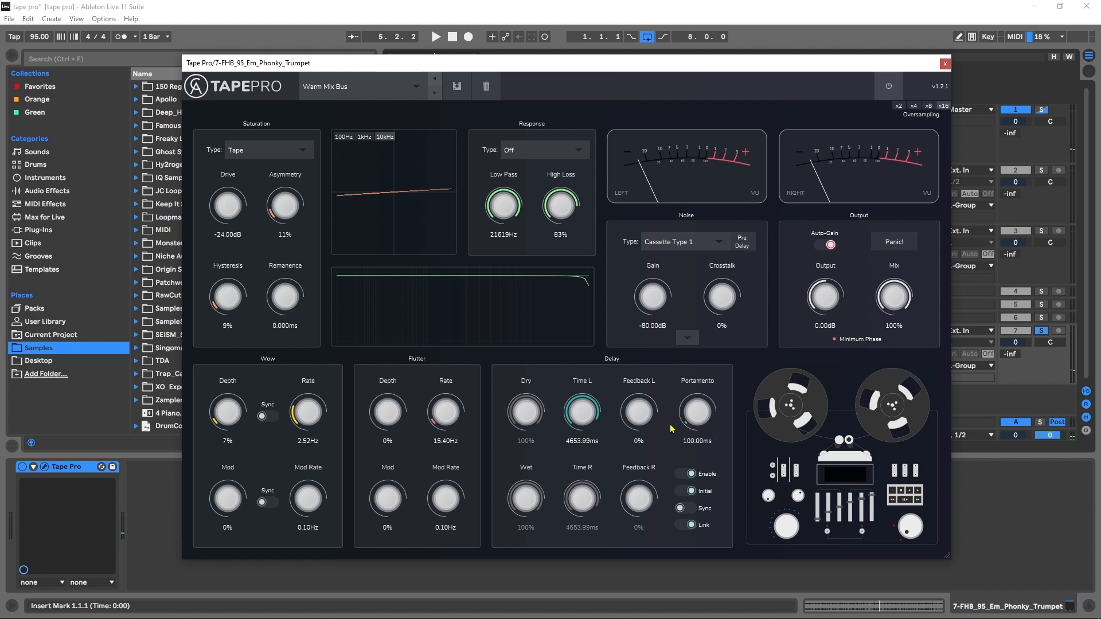
# Set the delay portamento to 3393.40 ms and play the trumpet with feedback at 144% while raising the delay time to 5000 ms.
pyautogui.moveTo(707, 420); pyautogui.dragTo(711, 399)
pyautogui.moveTo(710, 395); pyautogui.dragTo(711, 380)
pyautogui.press('space')
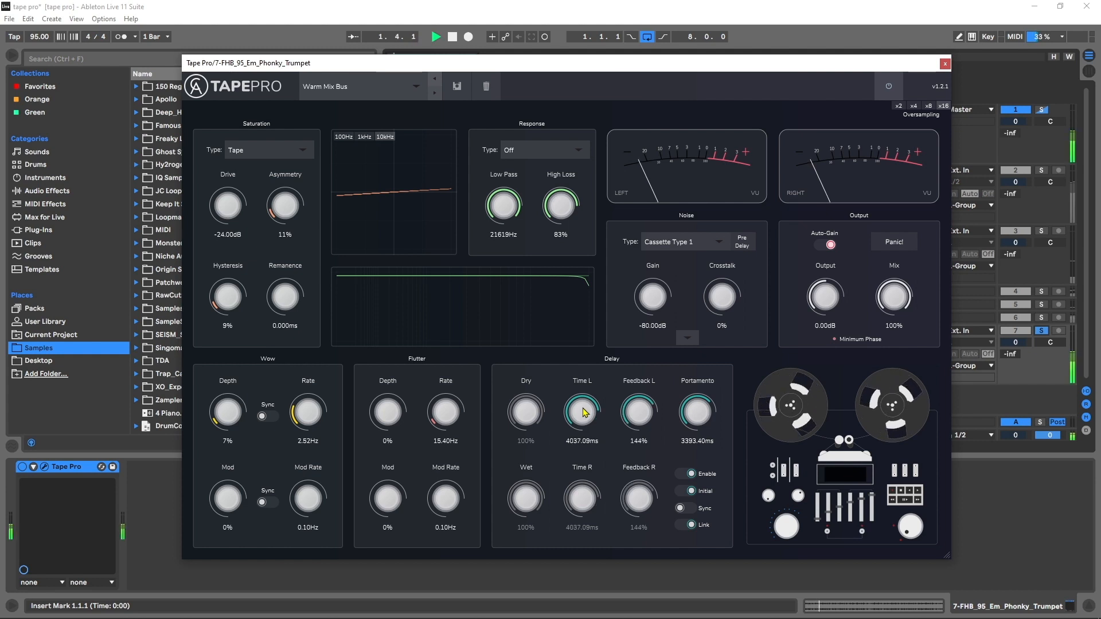
pyautogui.moveTo(584, 411); pyautogui.dragTo(606, 404)
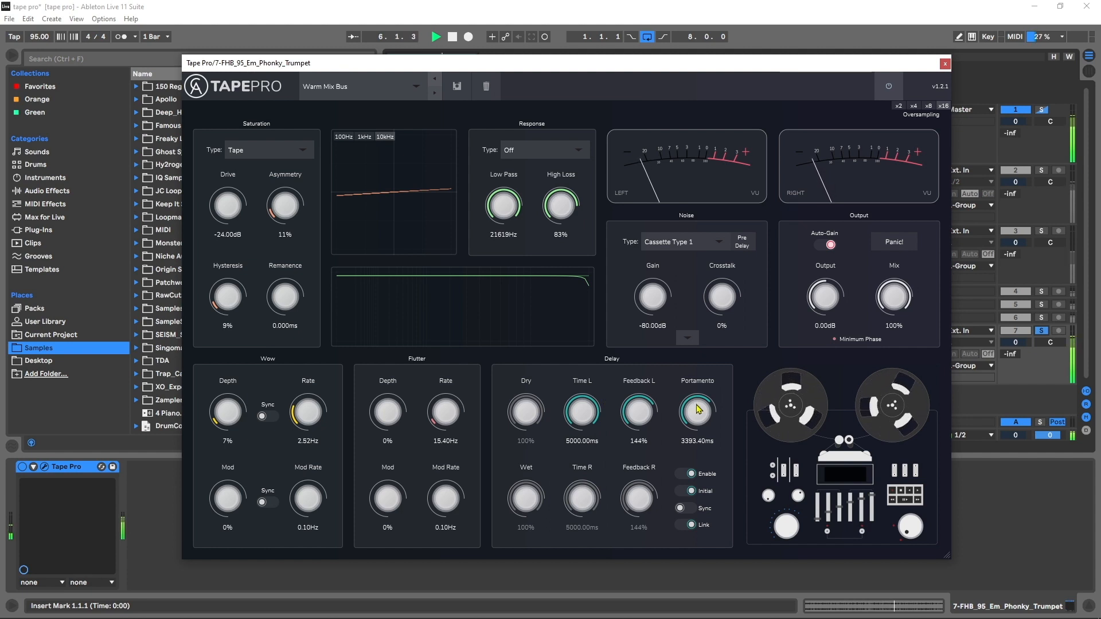
# Lower the portamento to 1058.08 ms and the delay time to 3686.60 ms during playback, trigger Panic, and stop playback.
pyautogui.moveTo(698, 408); pyautogui.dragTo(677, 457)
pyautogui.moveTo(595, 410); pyautogui.dragTo(570, 441)
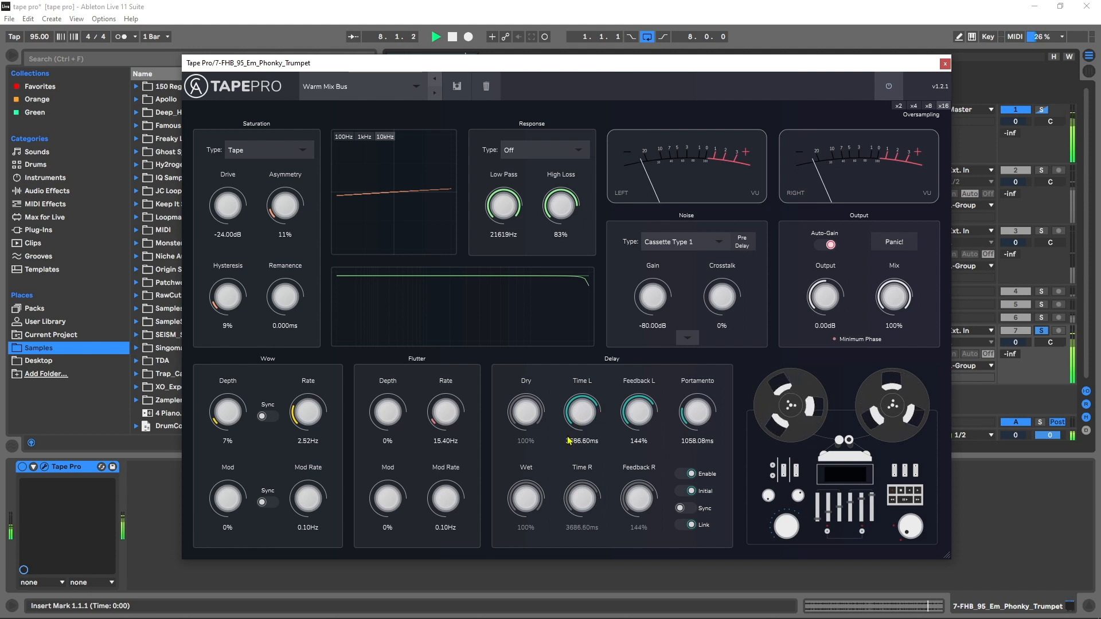
pyautogui.click(900, 243)
pyautogui.press('space')
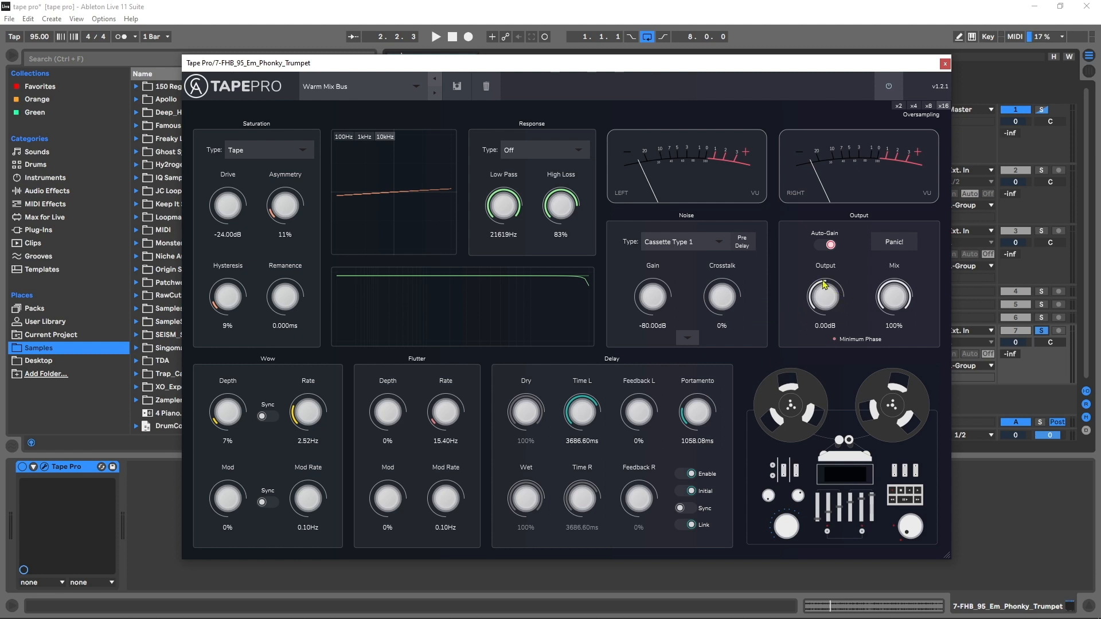
# Switch the output's Auto-Gain off and back on.
pyautogui.click(831, 247)
pyautogui.click(830, 246)
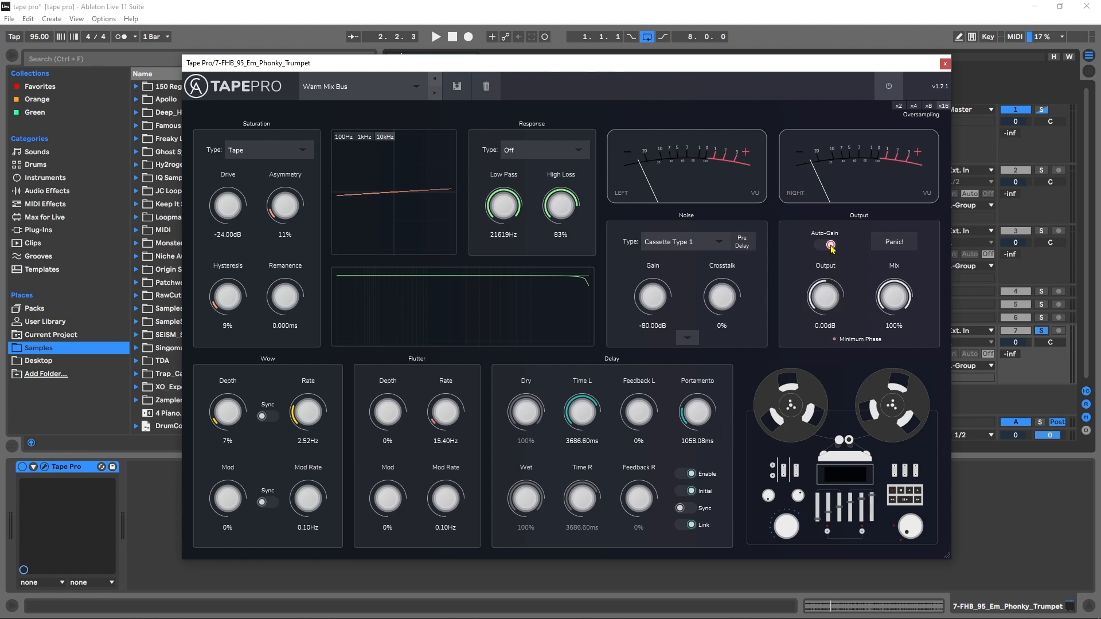